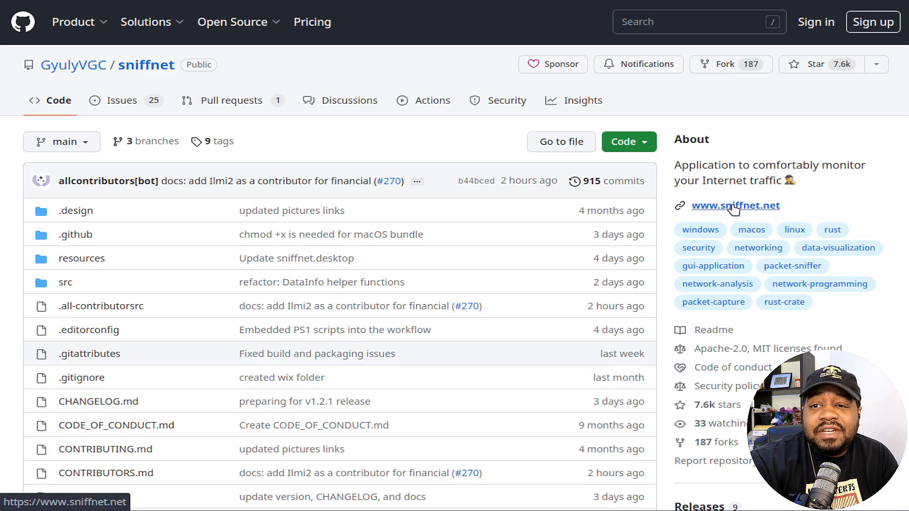
pyautogui.scroll(-1, 734, 208)
pyautogui.scroll(1, 696, 229)
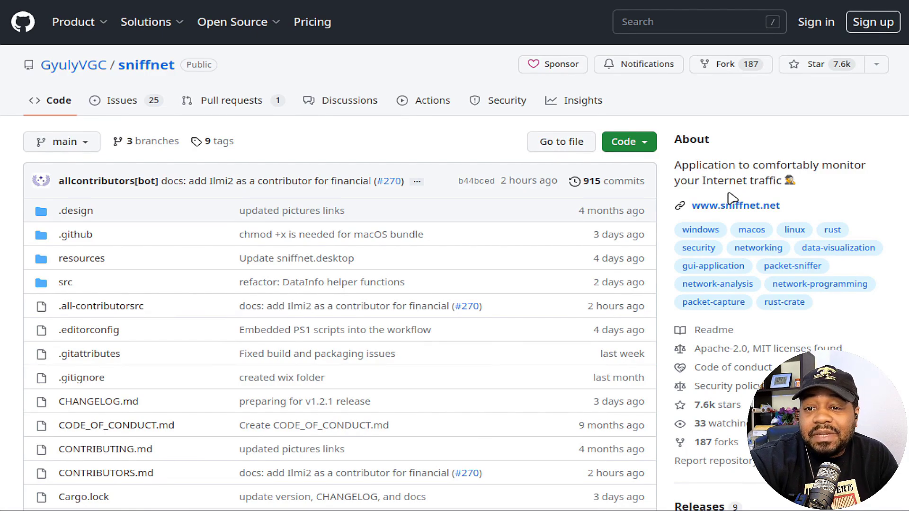
pyautogui.scroll(-2, 731, 199)
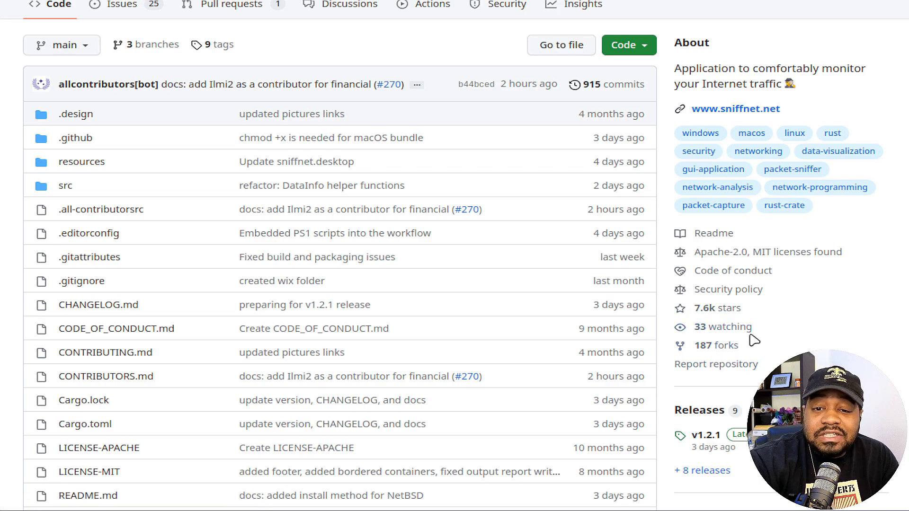
pyautogui.scroll(-4, 752, 340)
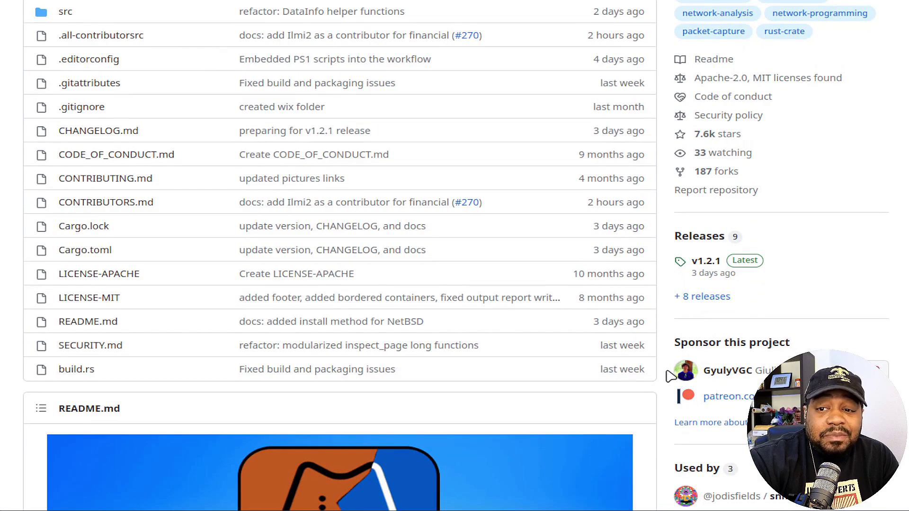
pyautogui.scroll(-1, 668, 378)
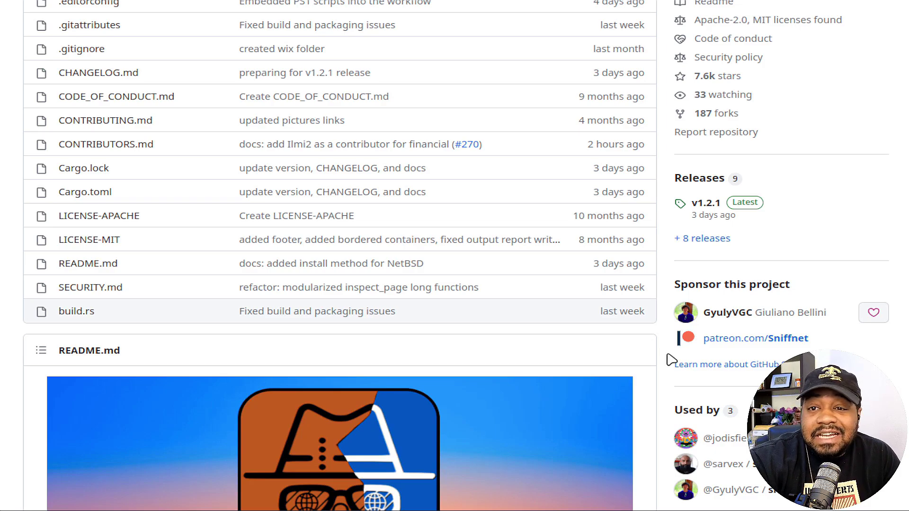
pyautogui.scroll(-7, 671, 359)
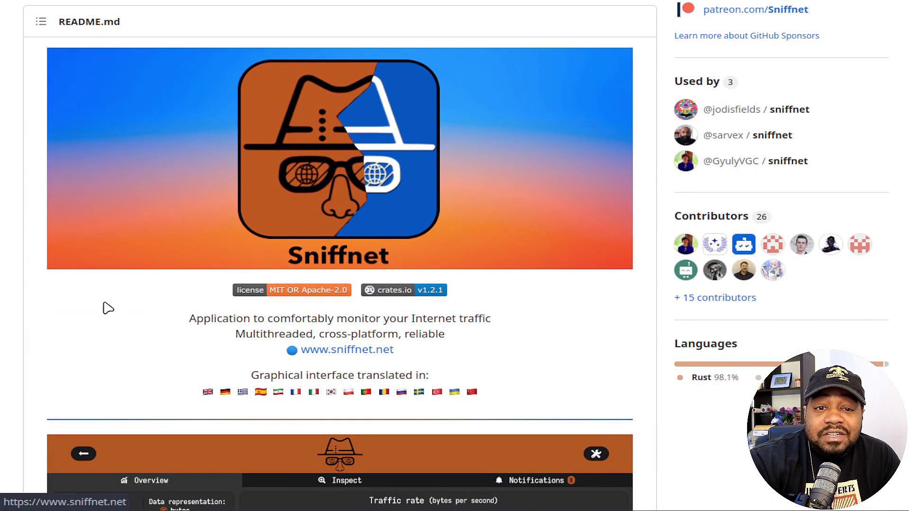
pyautogui.scroll(-7, 538, 325)
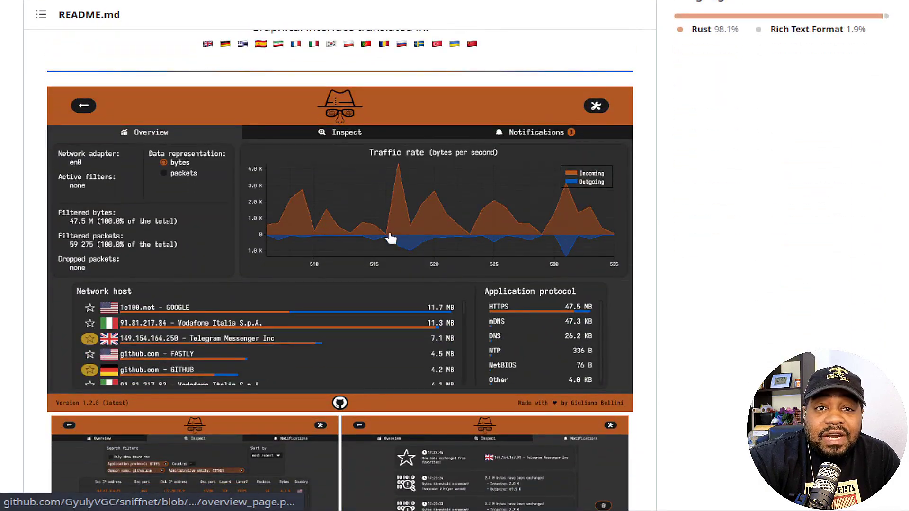
pyautogui.scroll(-4, 393, 240)
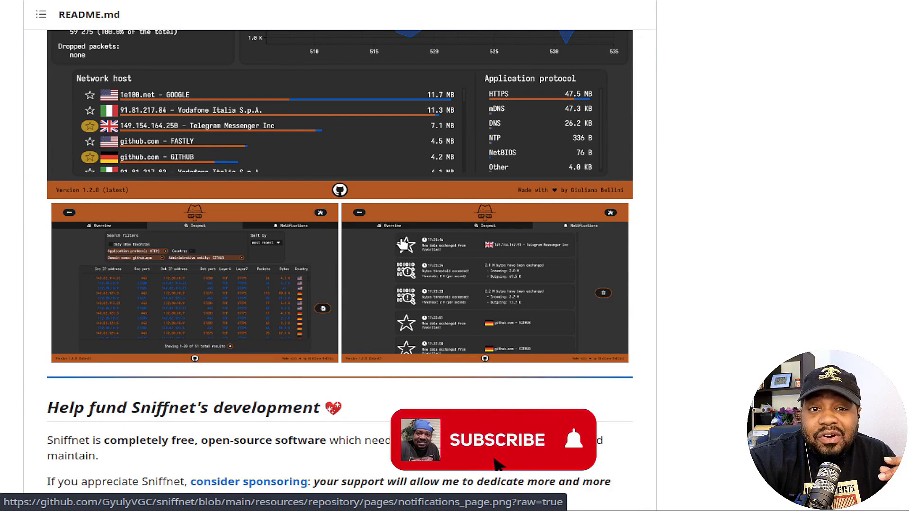
pyautogui.scroll(-4, 401, 244)
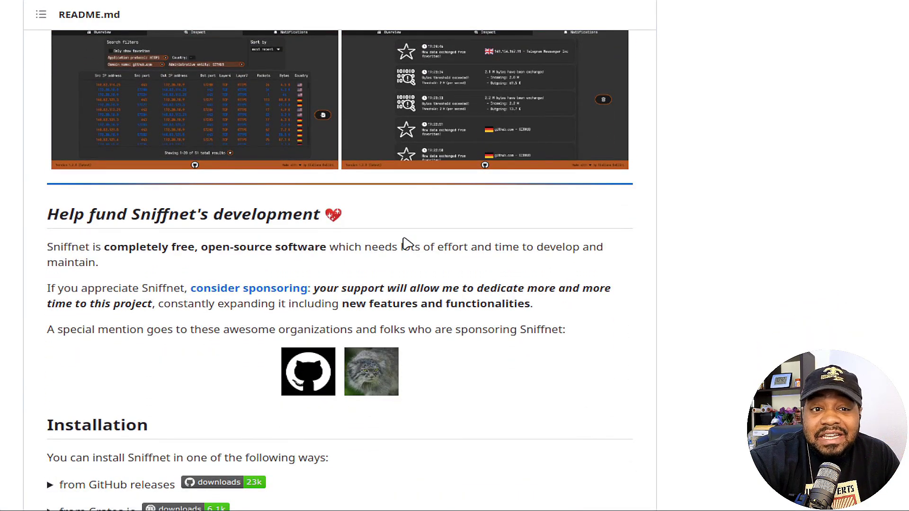
pyautogui.scroll(-1, 406, 244)
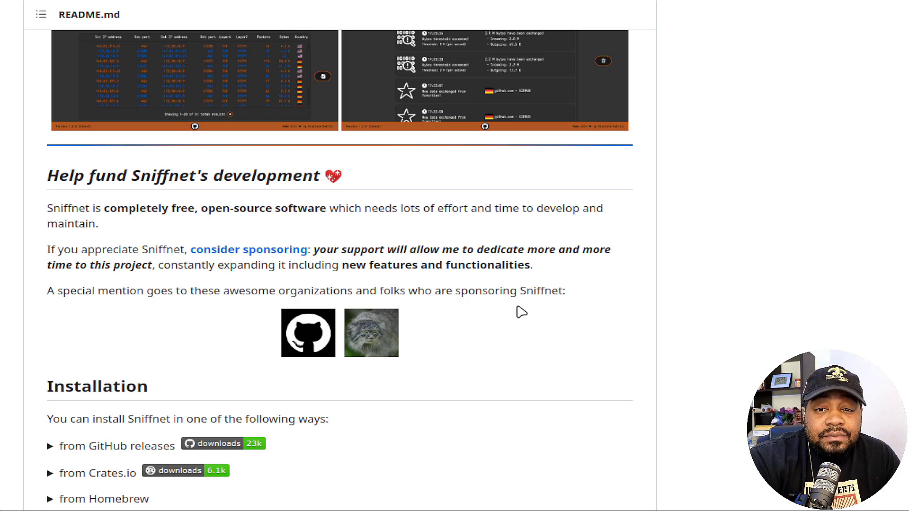
pyautogui.scroll(-5, 521, 312)
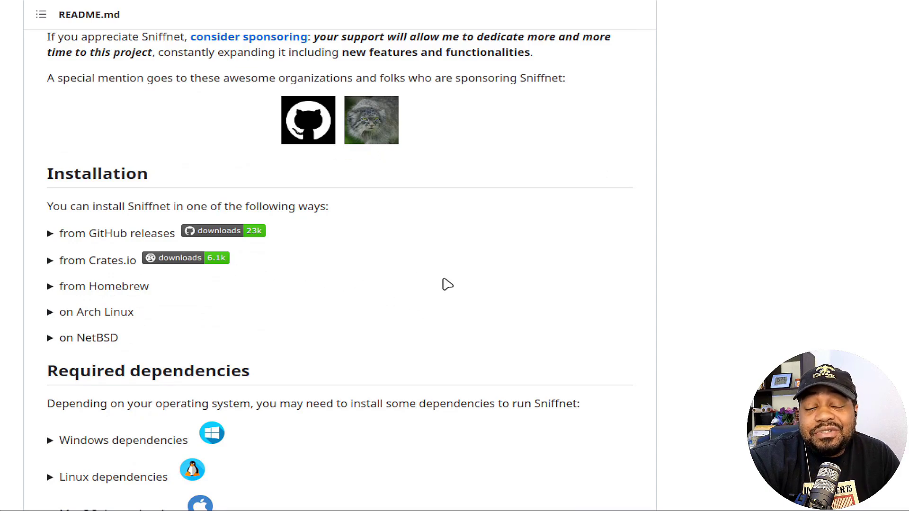
pyautogui.click(49, 235)
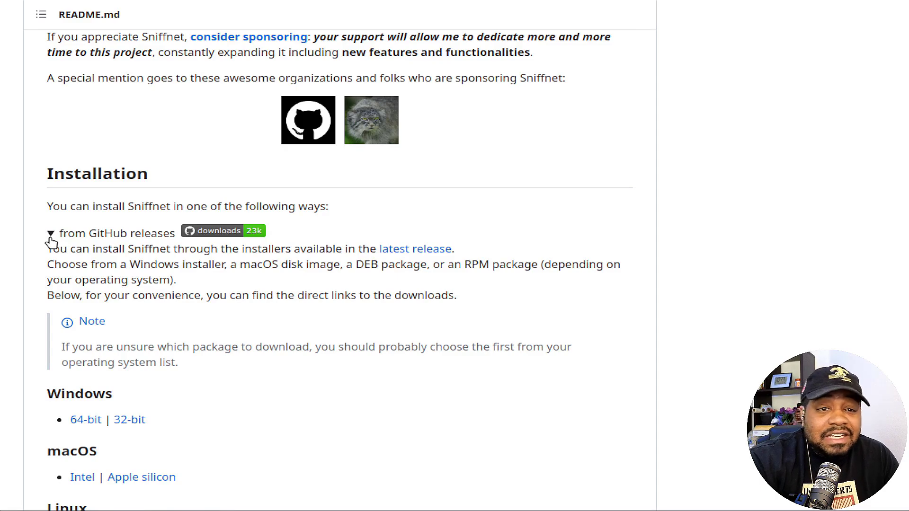
pyautogui.click(50, 239)
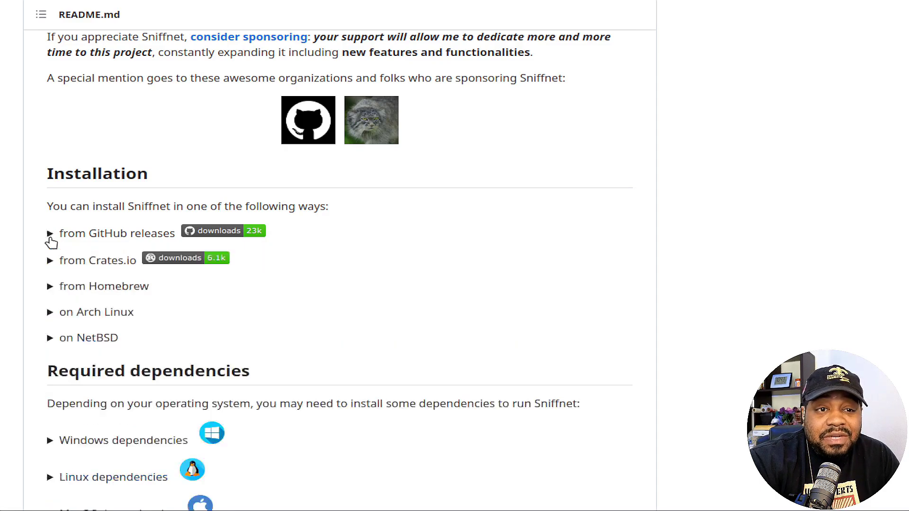
pyautogui.click(51, 238)
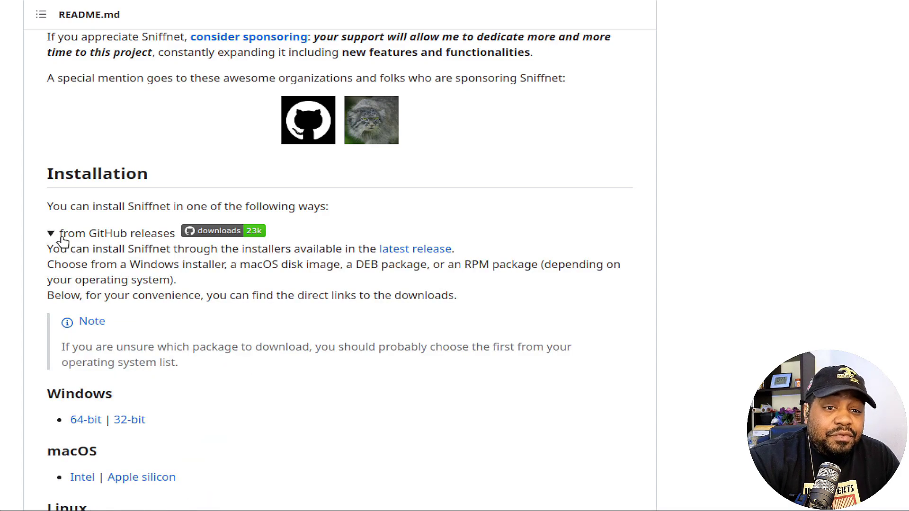
pyautogui.scroll(-3, 252, 426)
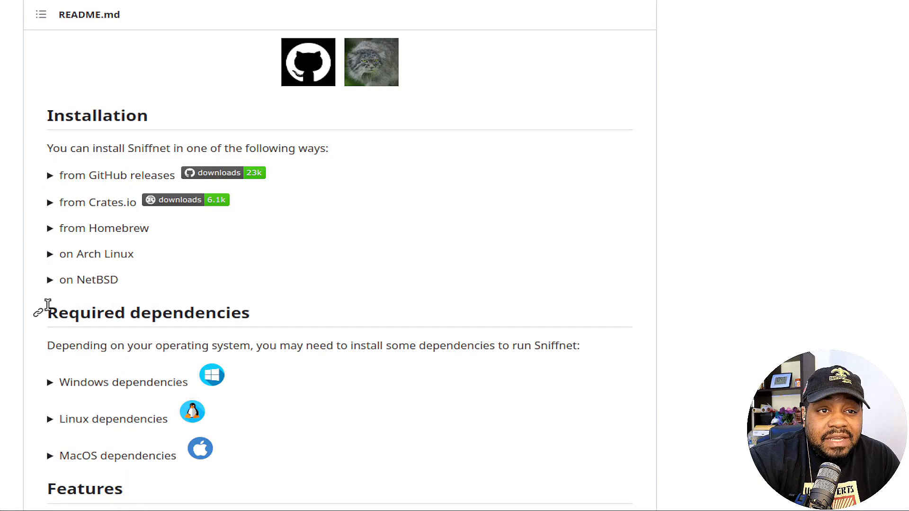
pyautogui.click(50, 204)
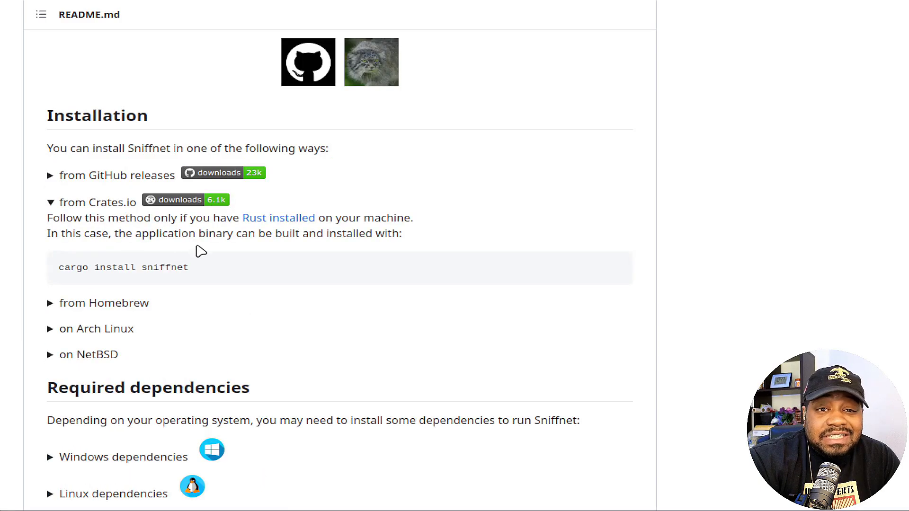
pyautogui.click(52, 202)
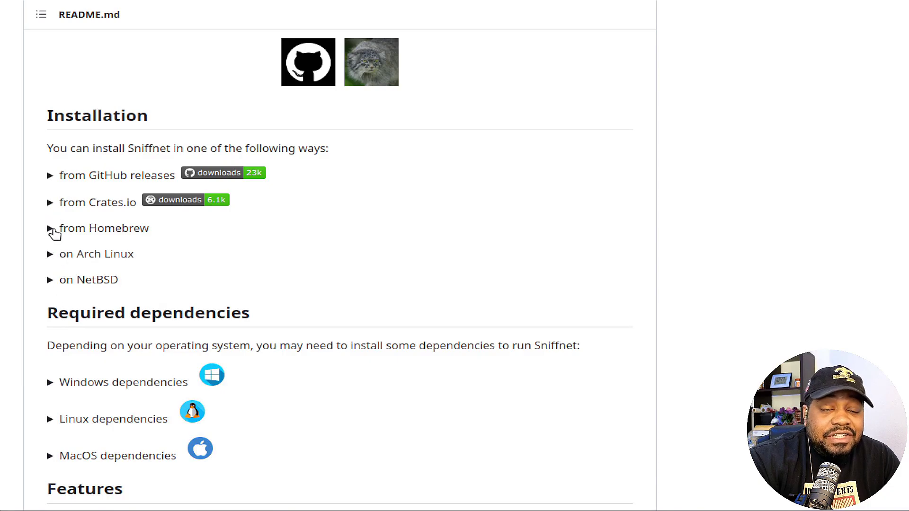
pyautogui.click(50, 255)
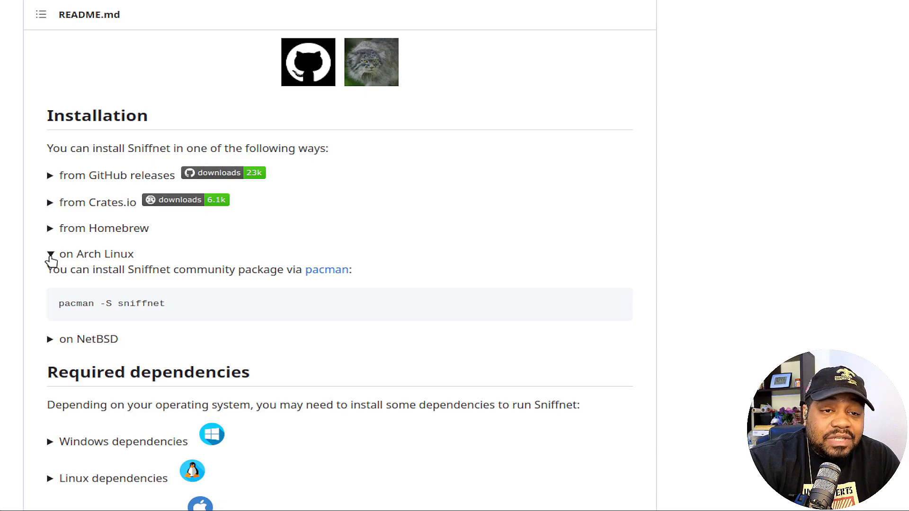
pyautogui.click(50, 255)
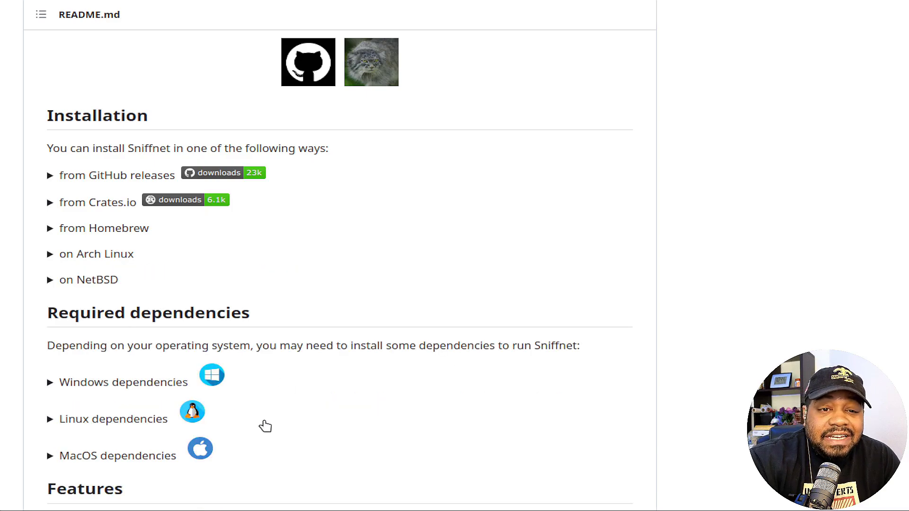
pyautogui.scroll(-1, 284, 417)
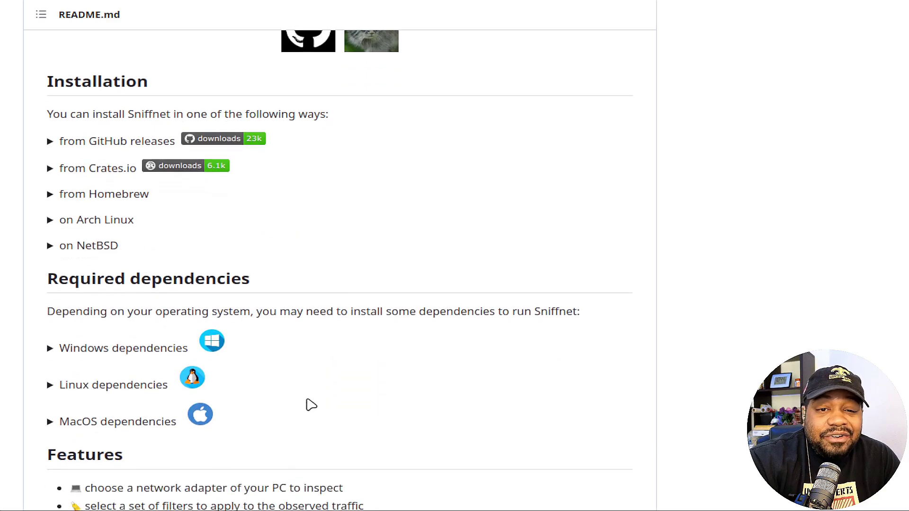
pyautogui.click(50, 346)
pyautogui.click(50, 348)
pyautogui.scroll(-5, 136, 339)
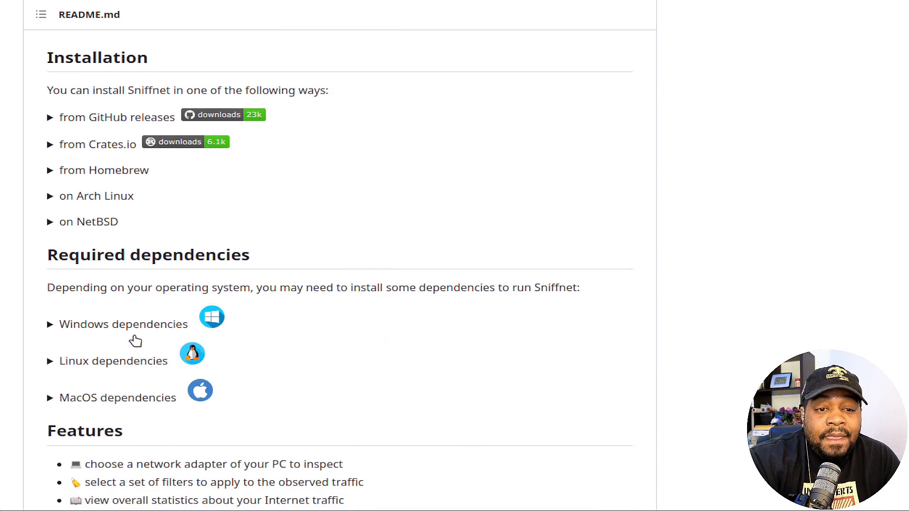
pyautogui.scroll(-3, 172, 343)
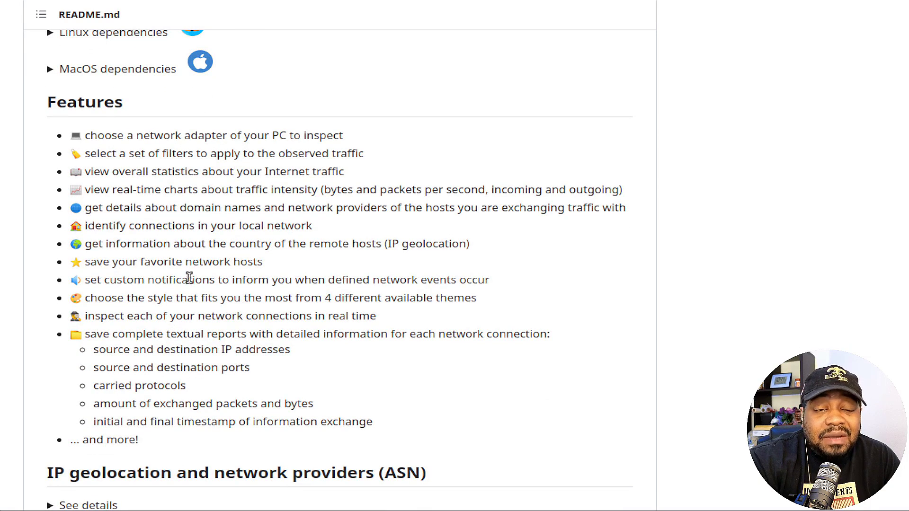
pyautogui.scroll(-4, 208, 294)
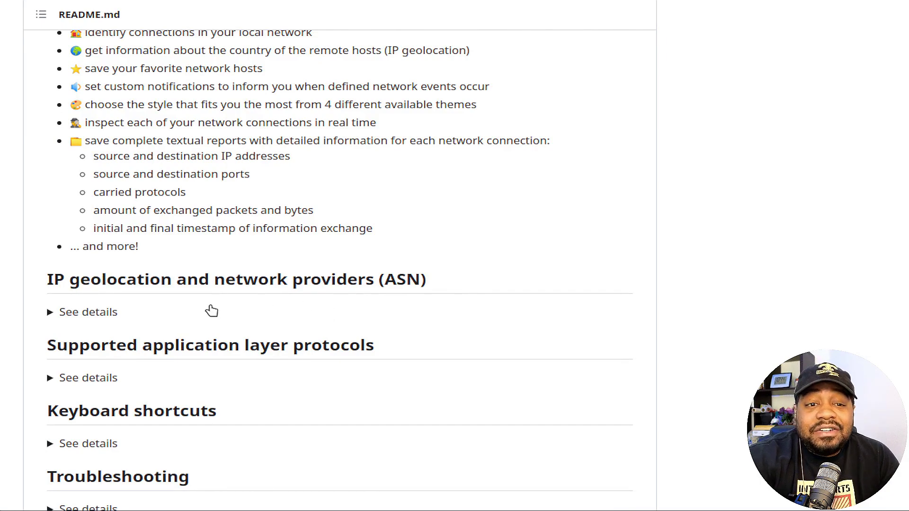
pyautogui.scroll(-2, 209, 311)
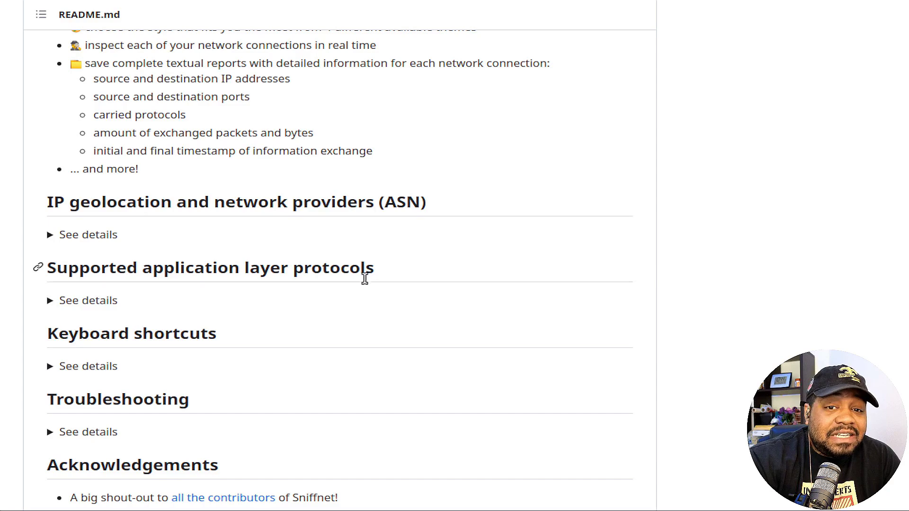
pyautogui.click(51, 369)
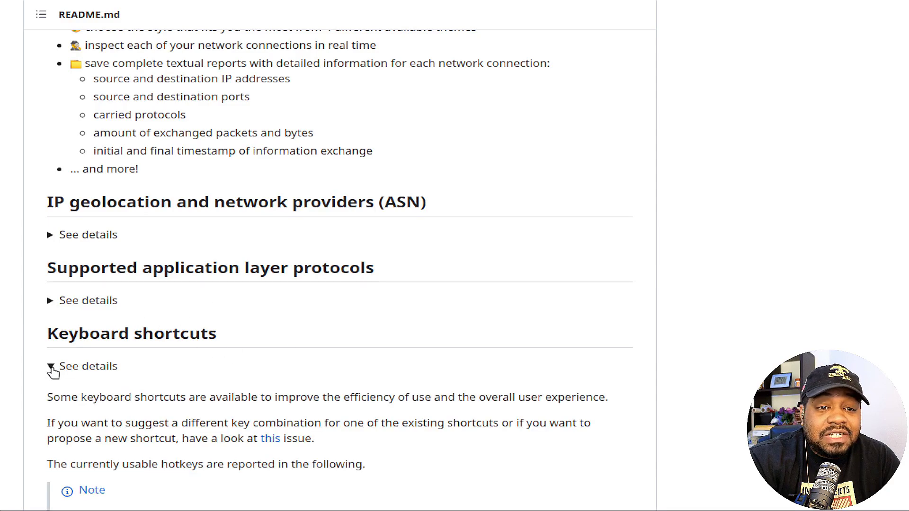
pyautogui.click(51, 367)
pyautogui.scroll(-3, 252, 324)
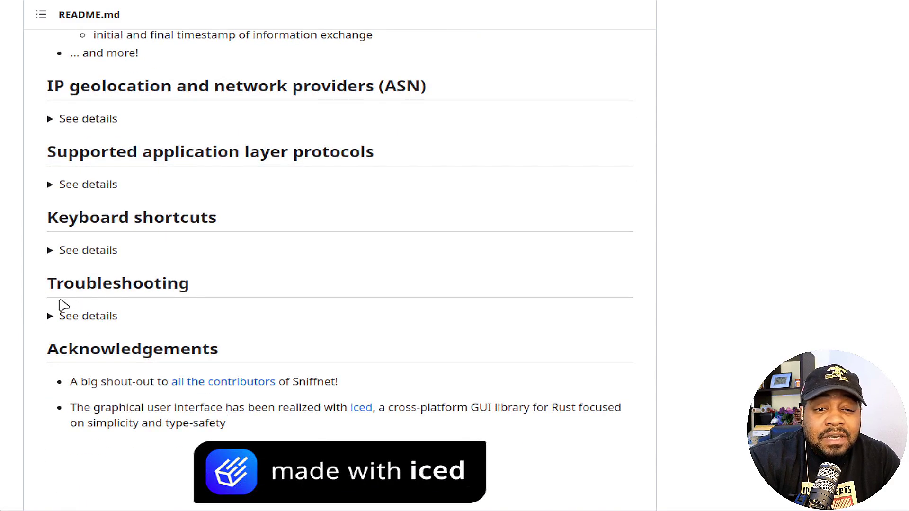
pyautogui.scroll(-5, 444, 359)
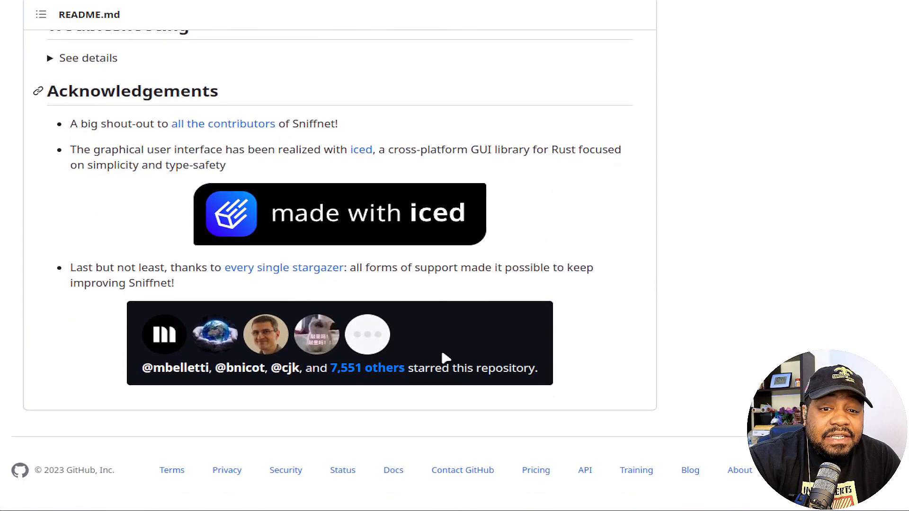
pyautogui.scroll(20, 444, 358)
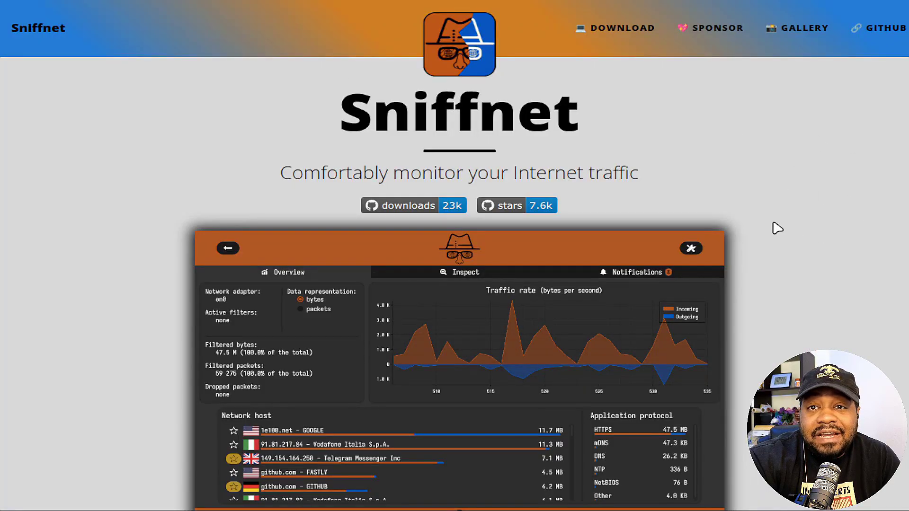
# Skim the sniffnet.net page, then return to the Sniffnet GitHub repository tab.
pyautogui.scroll(-5, 779, 230)
pyautogui.scroll(-10, 779, 229)
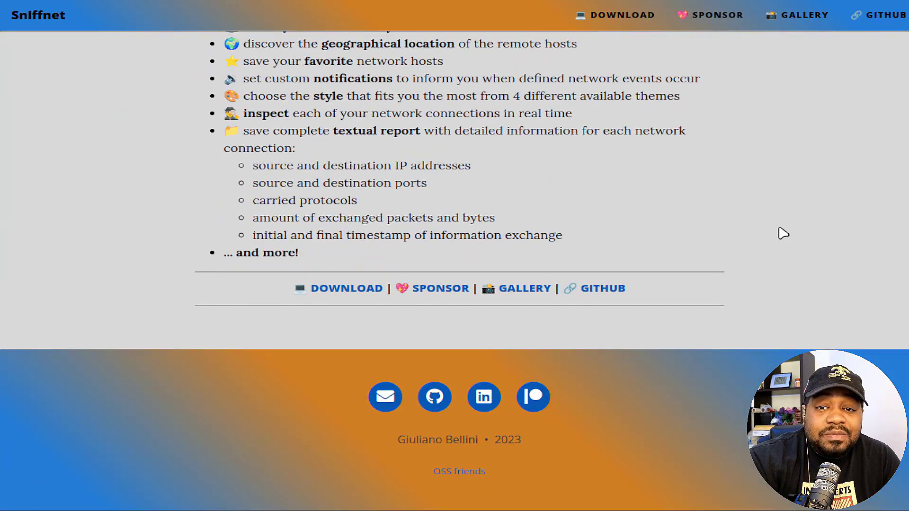
pyautogui.scroll(15, 782, 233)
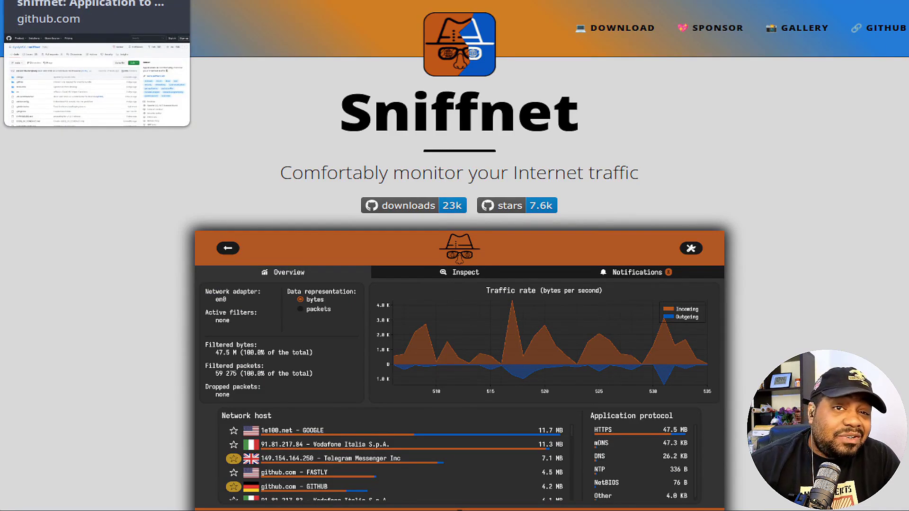
pyautogui.hotkey('ctrl', 'Tab')
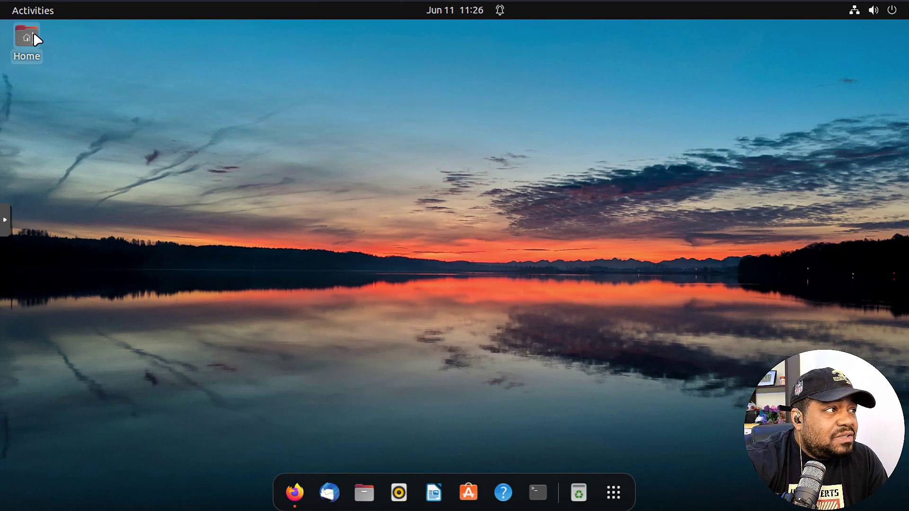
# Bring the Sniffnet GitHub repository page to the front and scroll to Installation.
pyautogui.click(36, 9)
pyautogui.click(35, 11)
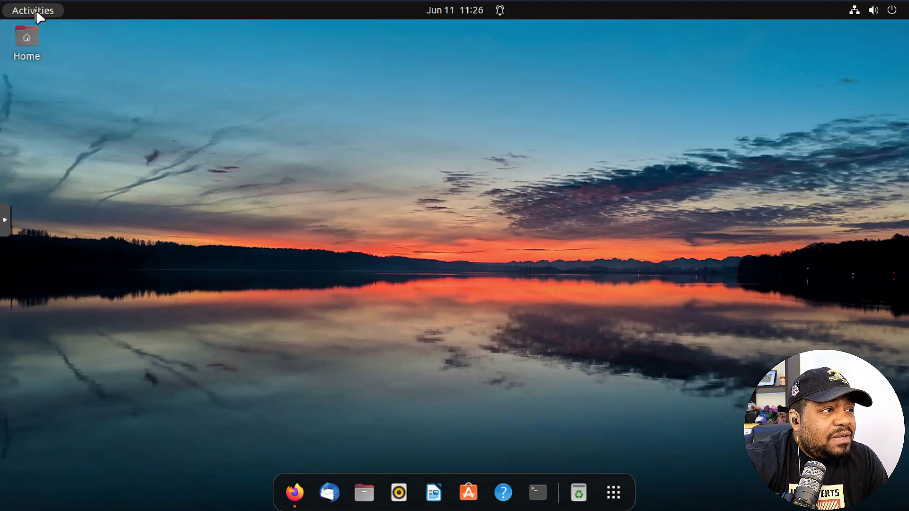
pyautogui.click(295, 492)
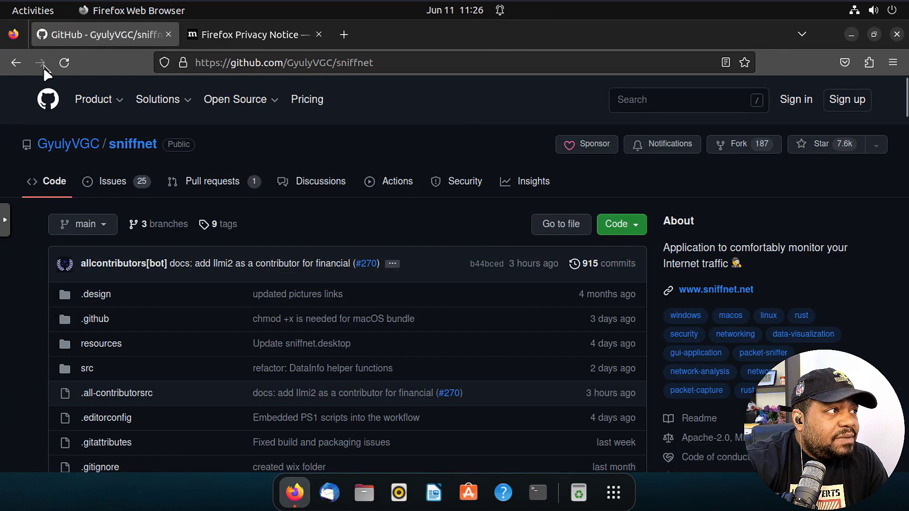
pyautogui.scroll(-20, 634, 308)
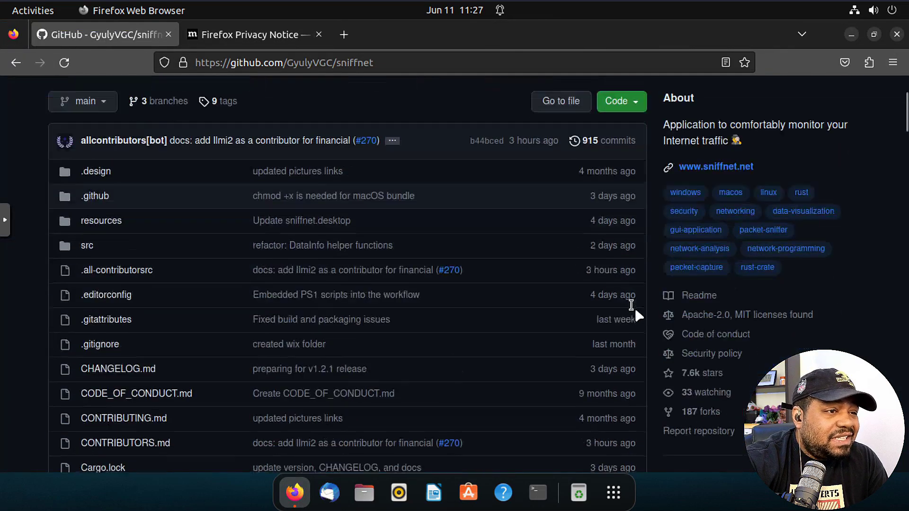
pyautogui.scroll(-5, 641, 320)
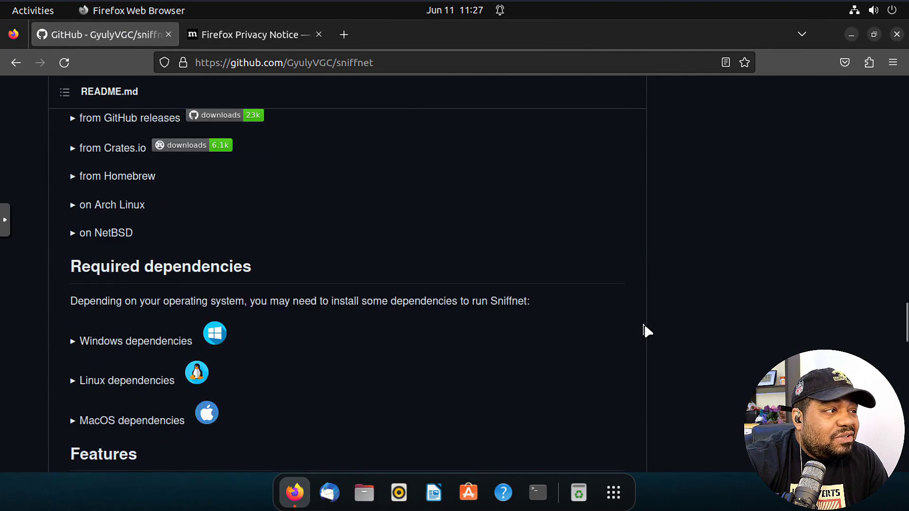
pyautogui.scroll(3, 361, 250)
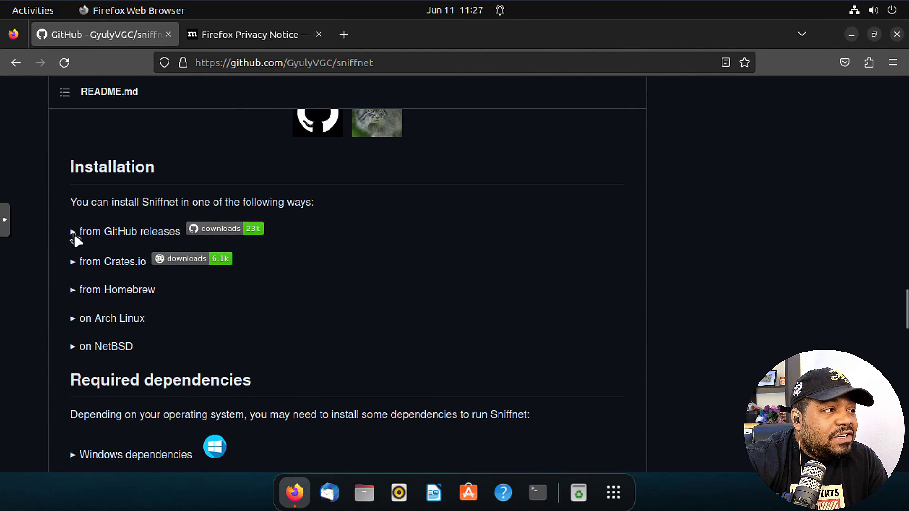
# Download the amd64 .deb from GitHub releases and show it in the Downloads folder.
pyautogui.click(74, 234)
pyautogui.scroll(-1, 260, 368)
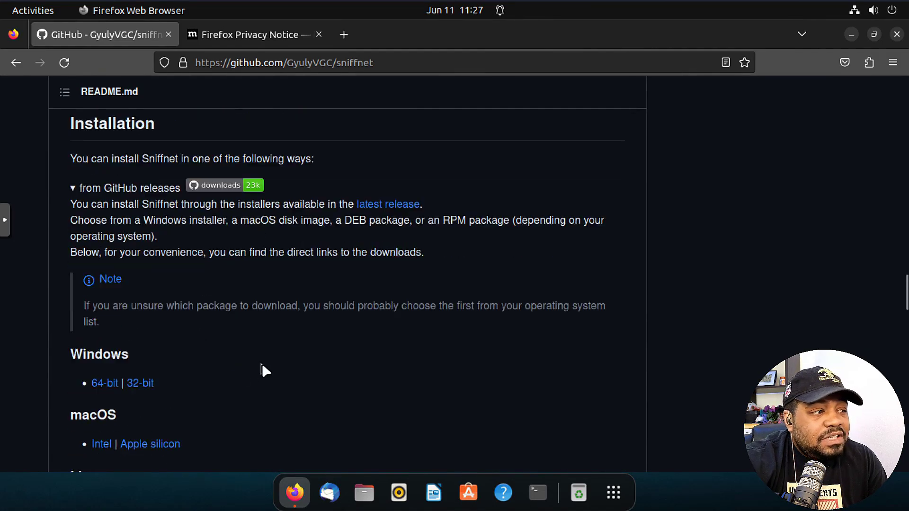
pyautogui.scroll(-9, 261, 368)
pyautogui.scroll(3, 260, 357)
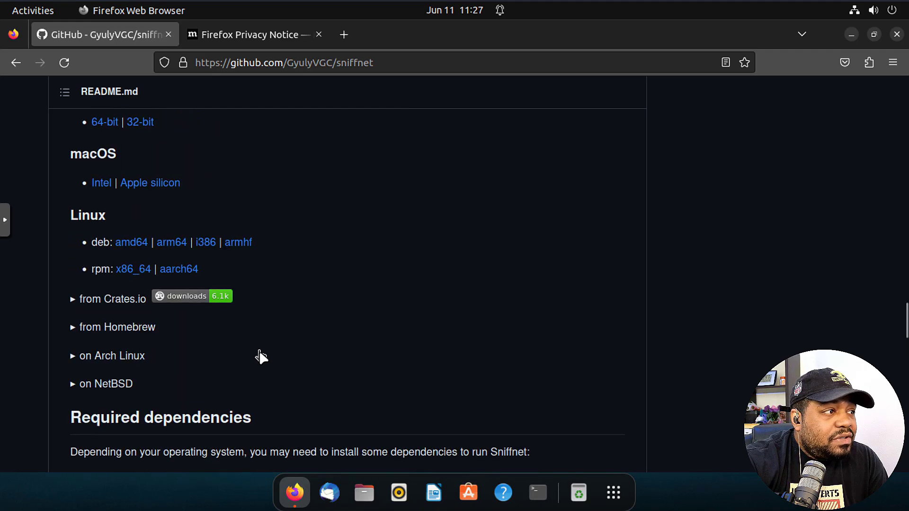
pyautogui.click(132, 244)
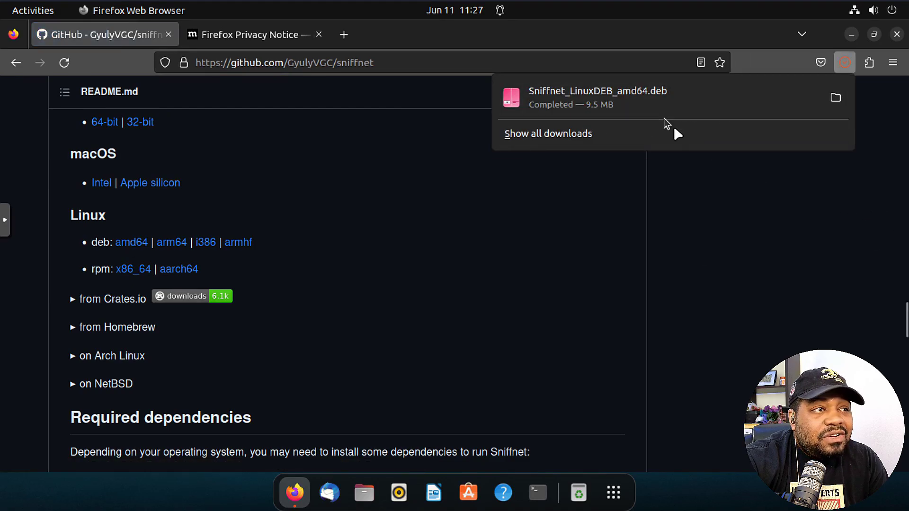
pyautogui.click(836, 97)
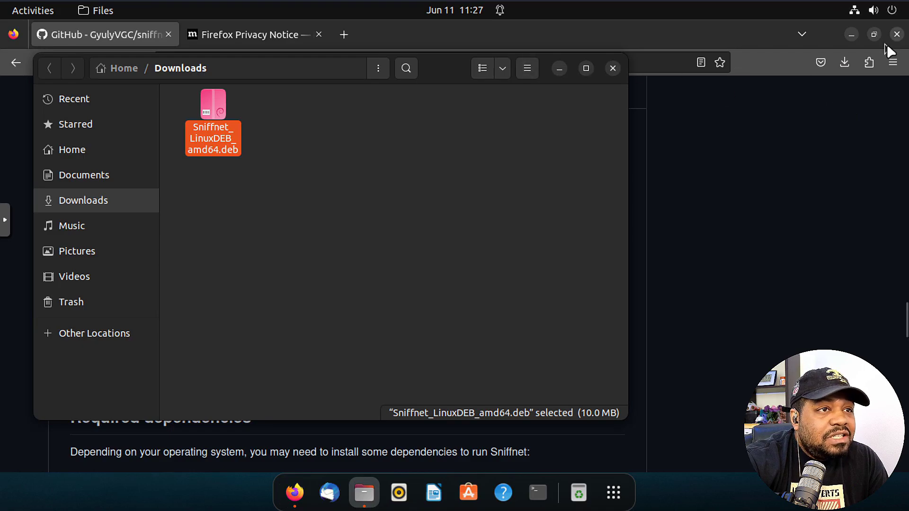
# Close Firefox and pick Software Install to open Sniffnet_LinuxDEB_amd64.deb.
pyautogui.click(896, 34)
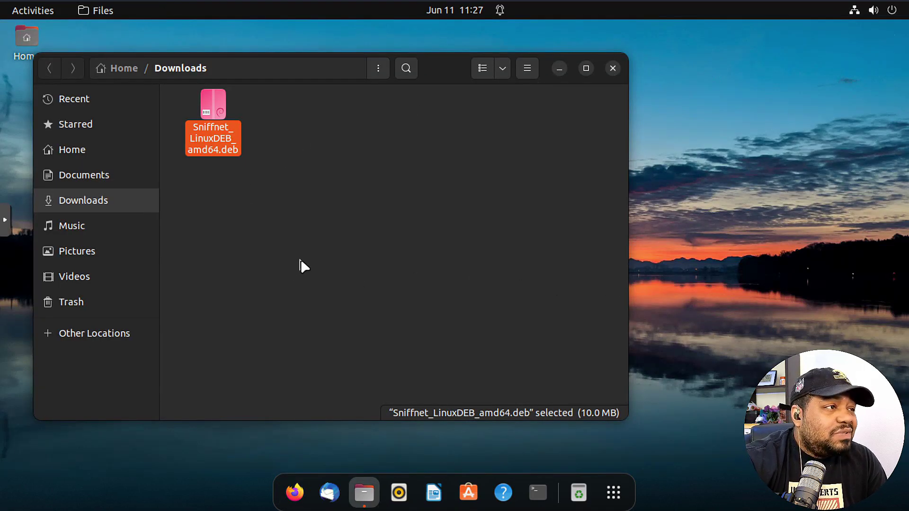
pyautogui.rightClick(219, 122)
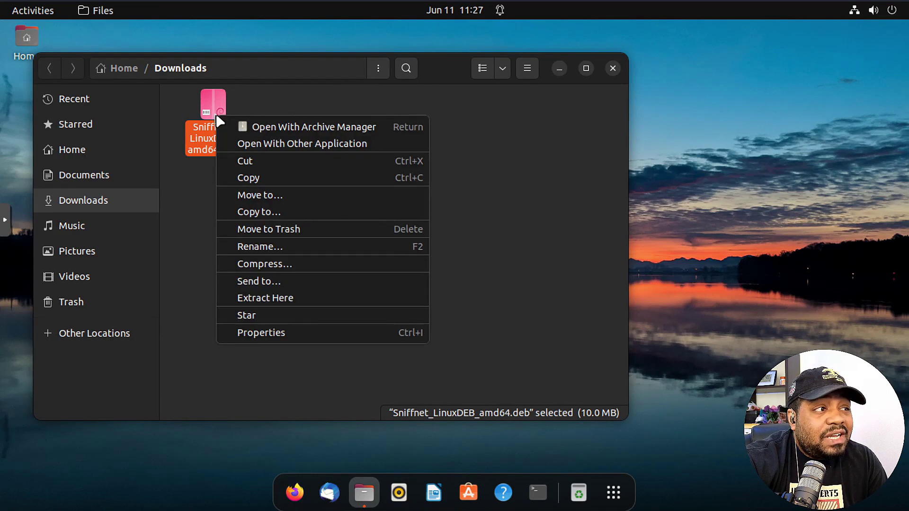
pyautogui.click(338, 143)
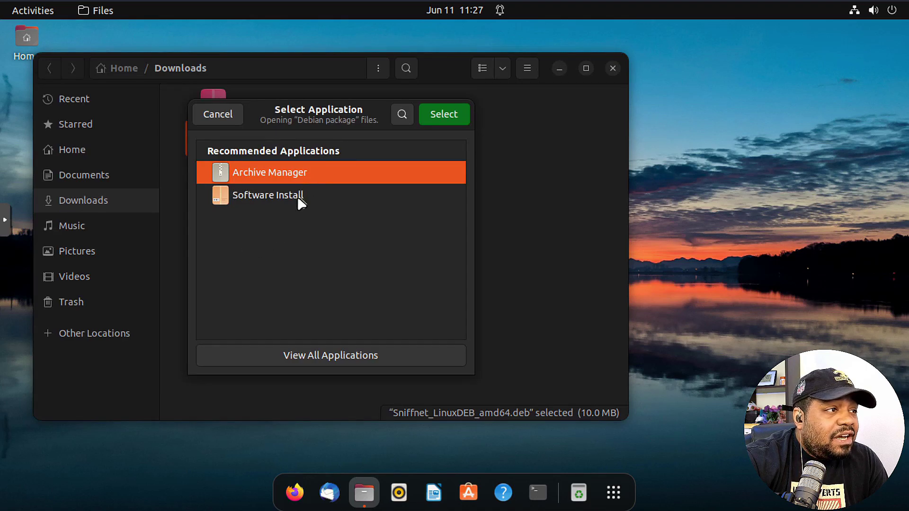
pyautogui.click(322, 198)
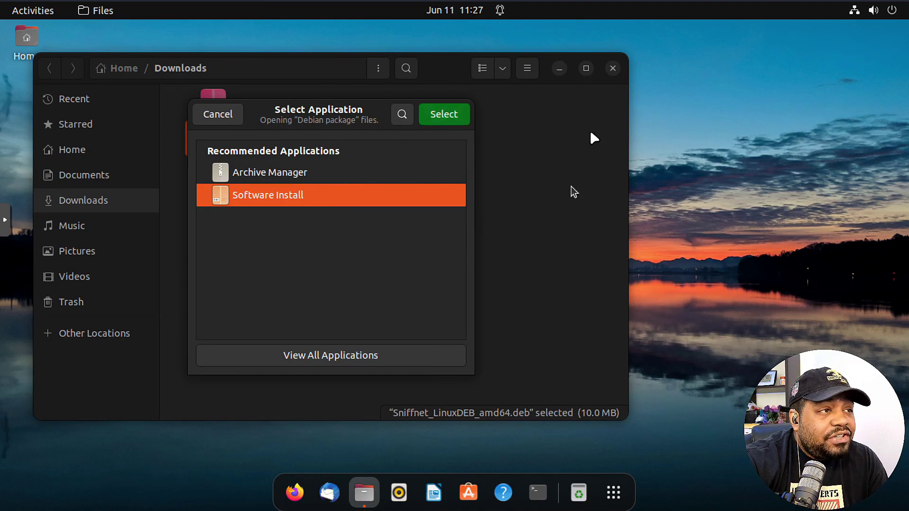
# Open a Terminal and change into the Downloads folder.
pyautogui.click(537, 495)
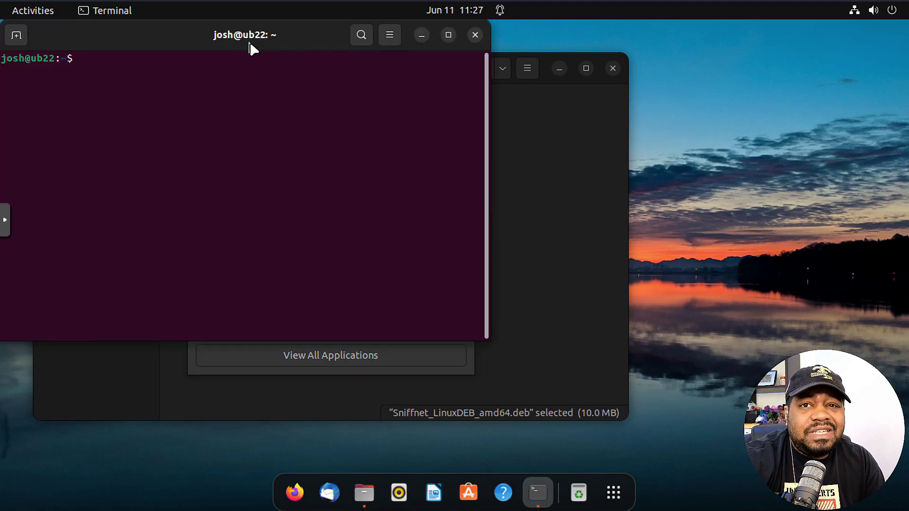
pyautogui.write('cd ')
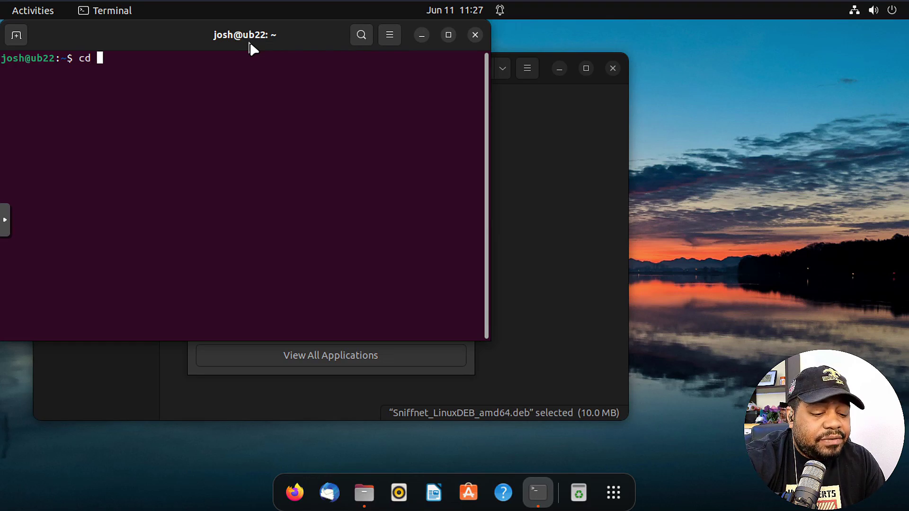
pyautogui.write('Dow')
pyautogui.press('Tab')
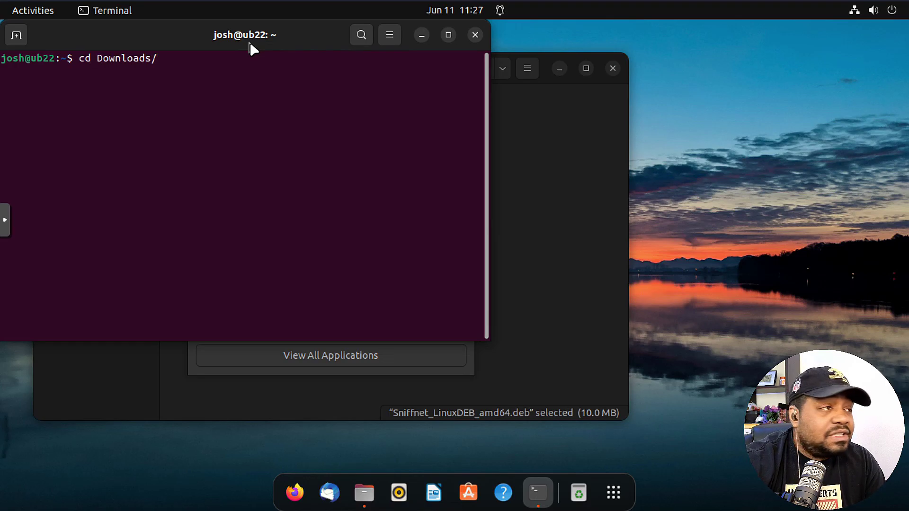
pyautogui.press('Return')
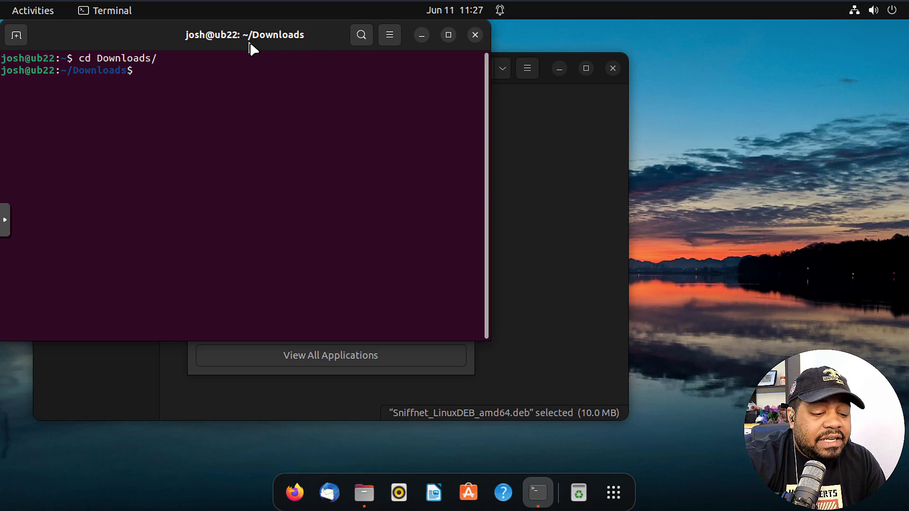
# Enter 'sudo dpkg -i Sniffnet_LinuxDEB_amd64.deb' at the prompt unrun, cancelling the application chooser.
pyautogui.write('sud')
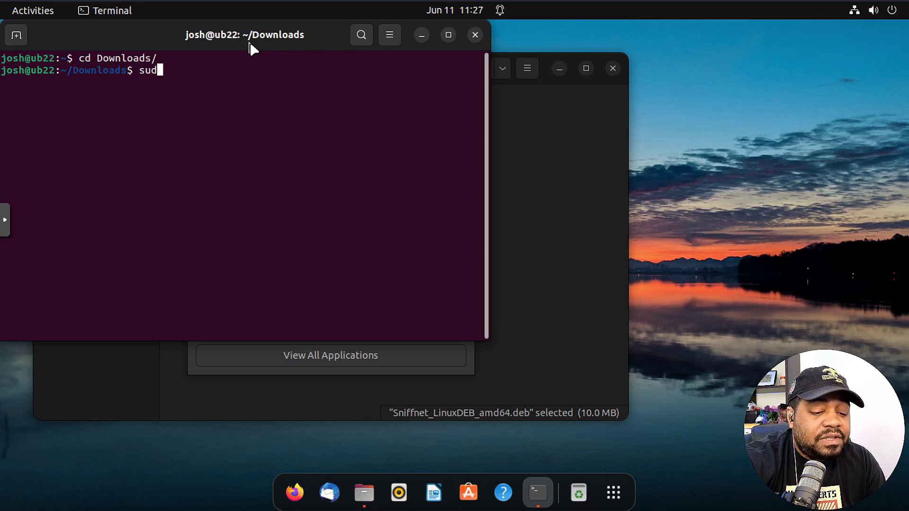
pyautogui.write('o dpkg')
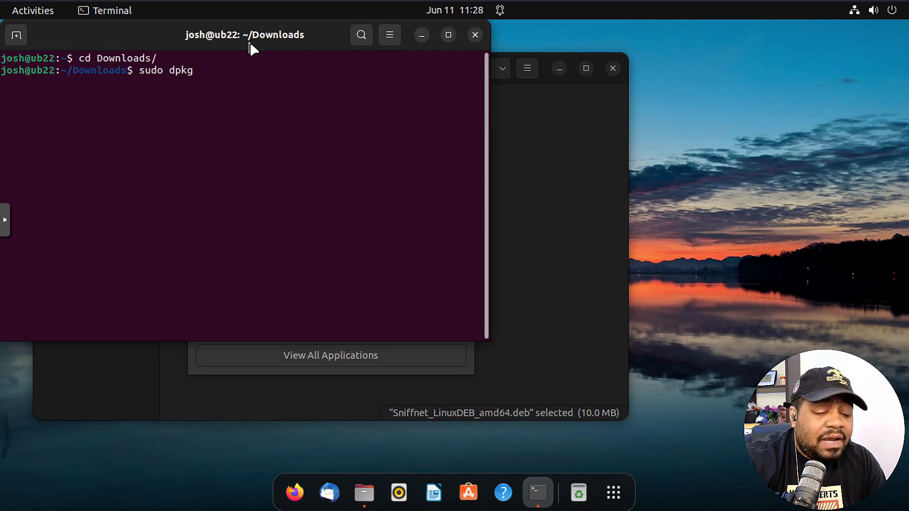
pyautogui.write(' -i')
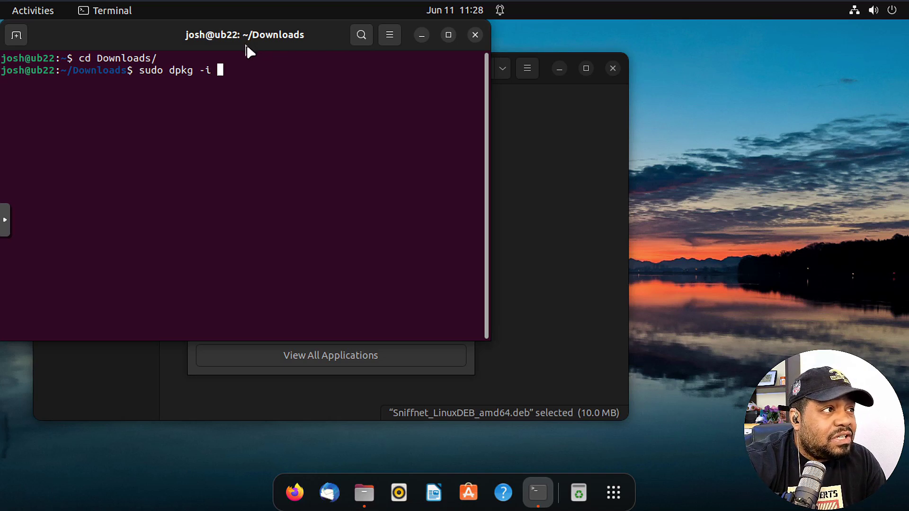
pyautogui.moveTo(248, 48); pyautogui.dragTo(591, 80)
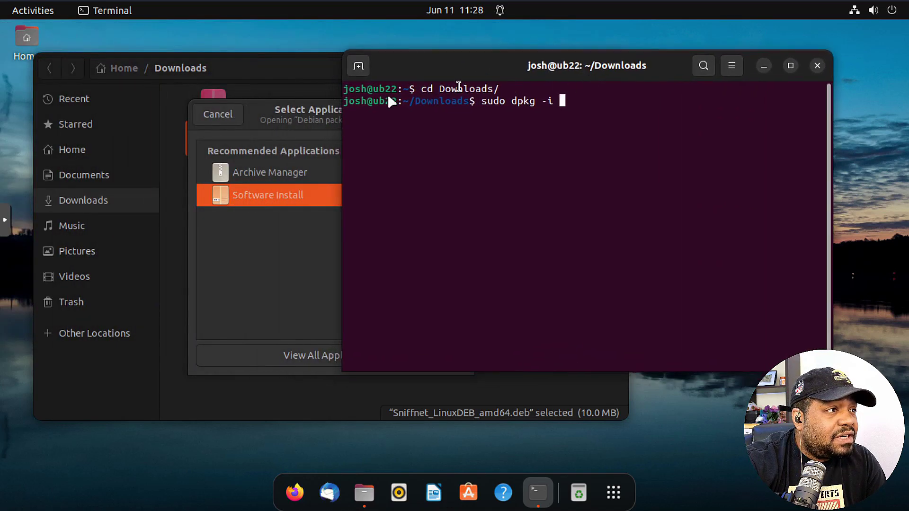
pyautogui.moveTo(298, 122); pyautogui.dragTo(276, 104)
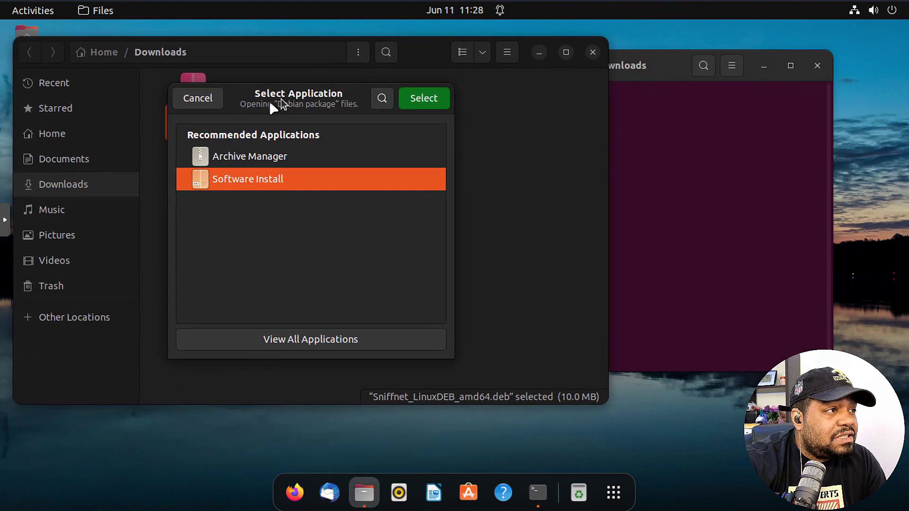
pyautogui.click(191, 99)
pyautogui.click(561, 142)
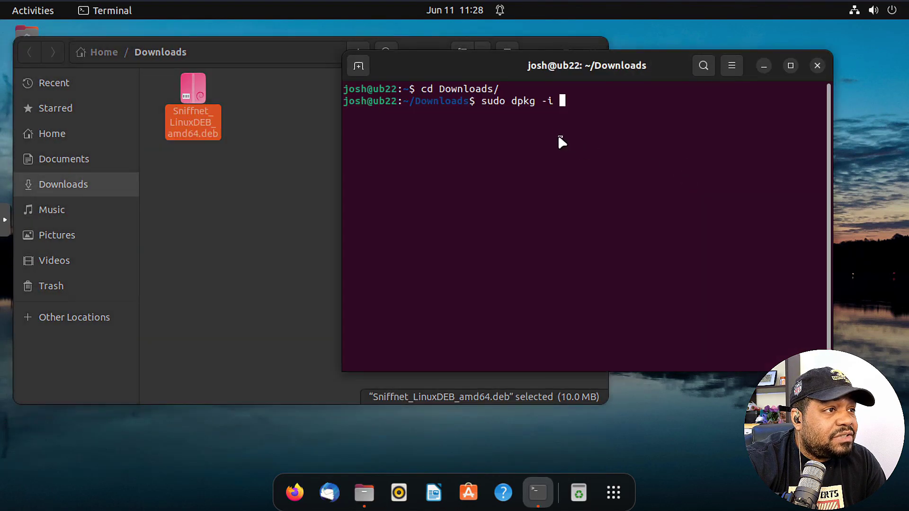
pyautogui.write('Snif')
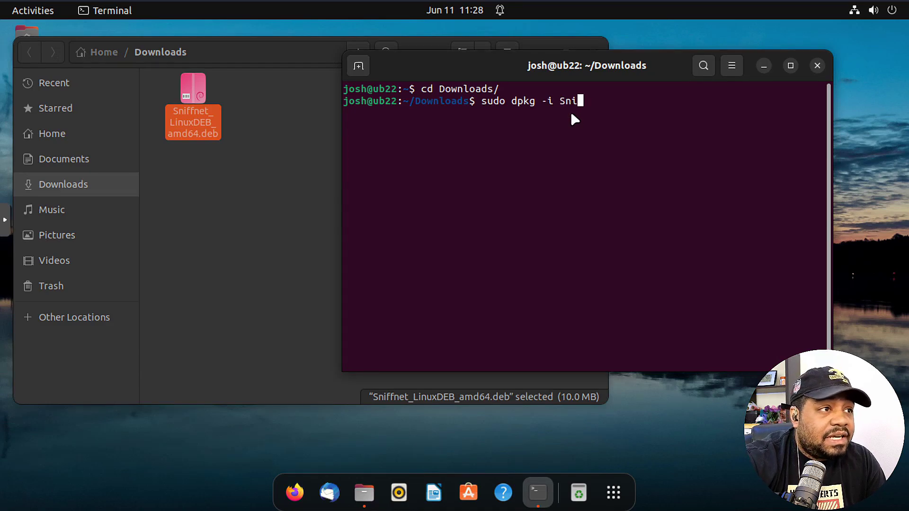
pyautogui.press('Tab')
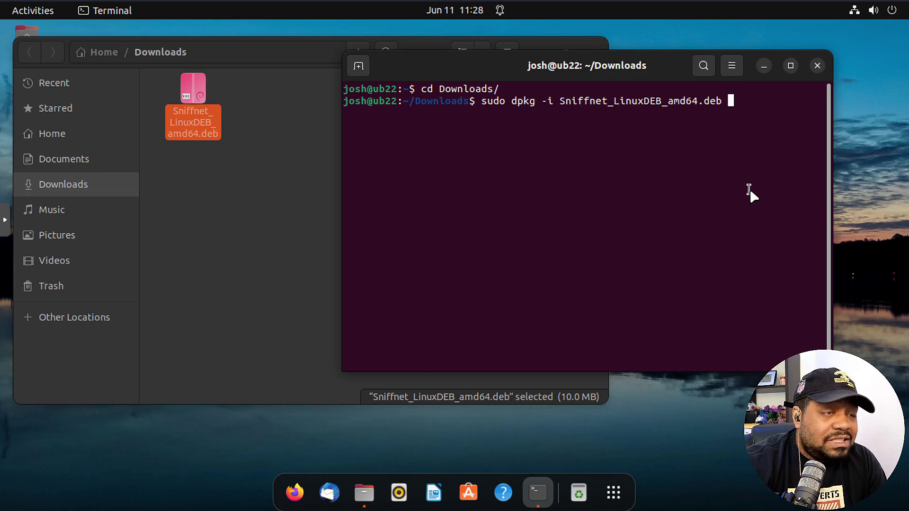
# Close the Terminal and open the Sniffnet .deb in Software Install.
pyautogui.click(817, 65)
pyautogui.rightClick(197, 101)
pyautogui.click(352, 132)
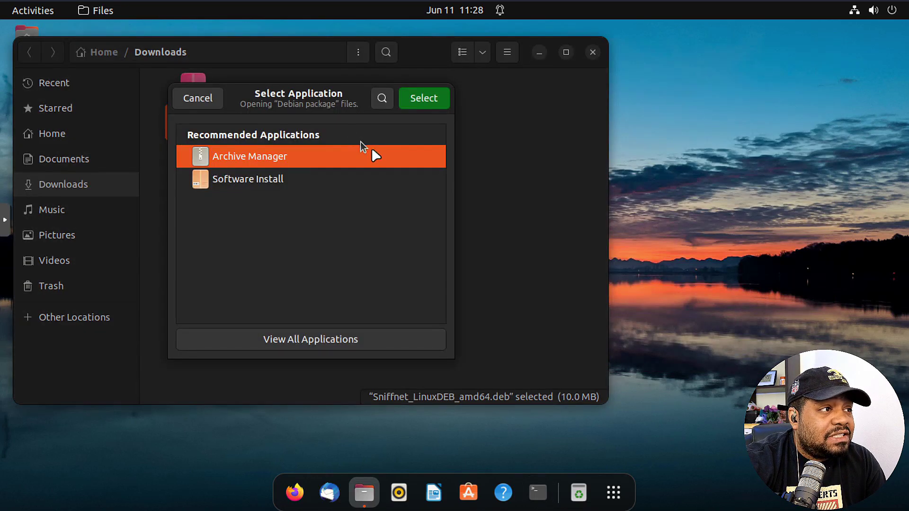
pyautogui.click(286, 177)
pyautogui.click(428, 101)
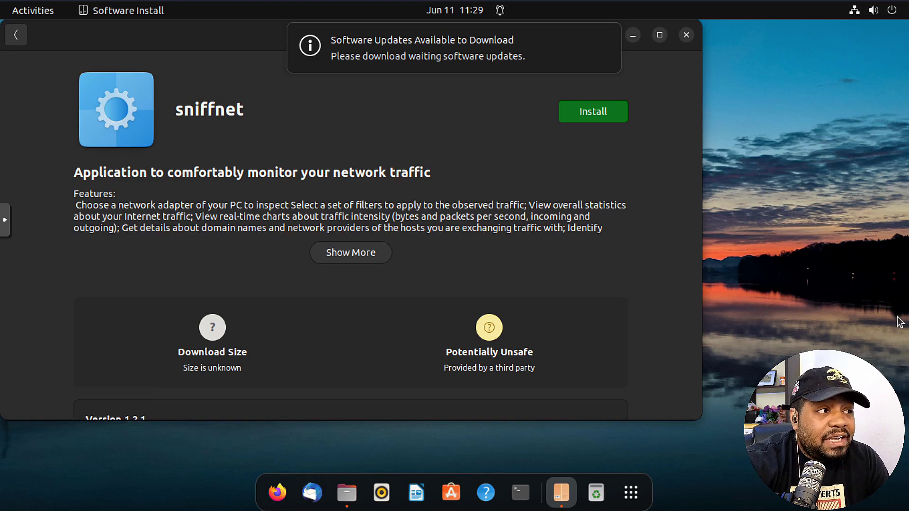
# Install sniffnet, authorizing with the account password.
pyautogui.click(593, 113)
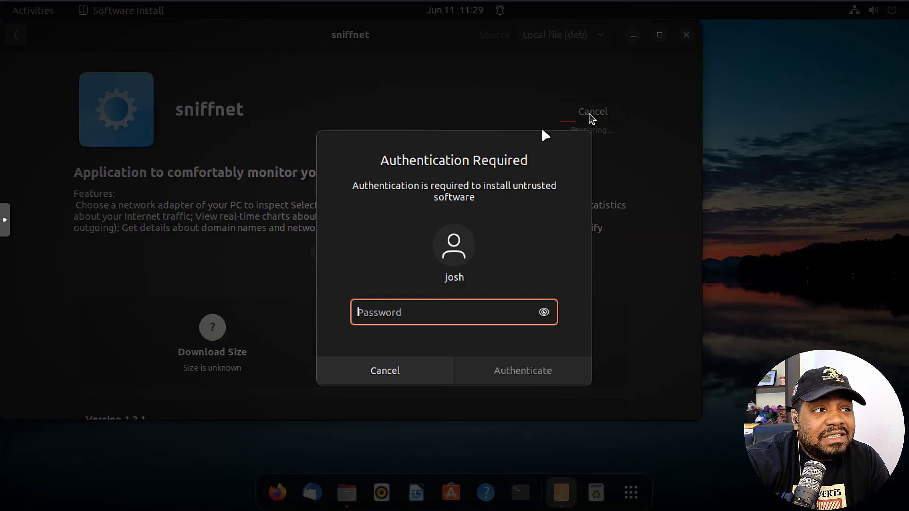
pyautogui.write('*')
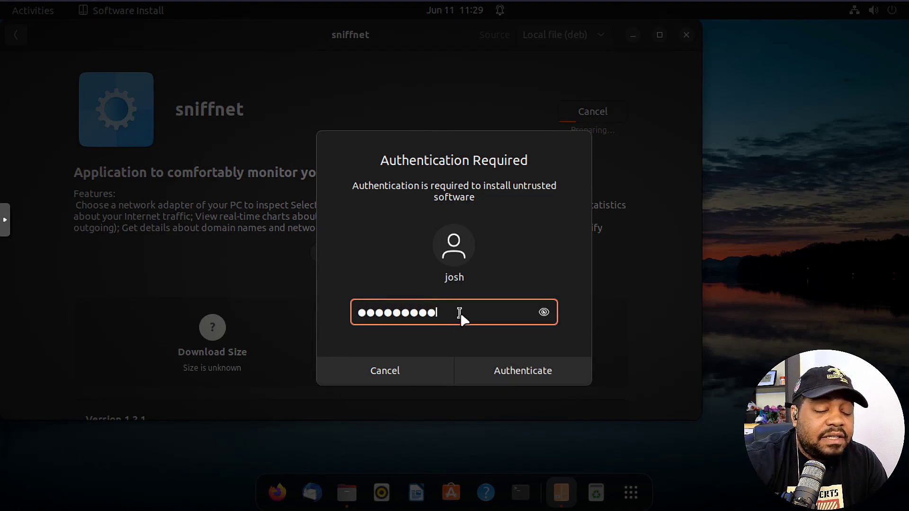
pyautogui.write('********')
pyautogui.press('Return')
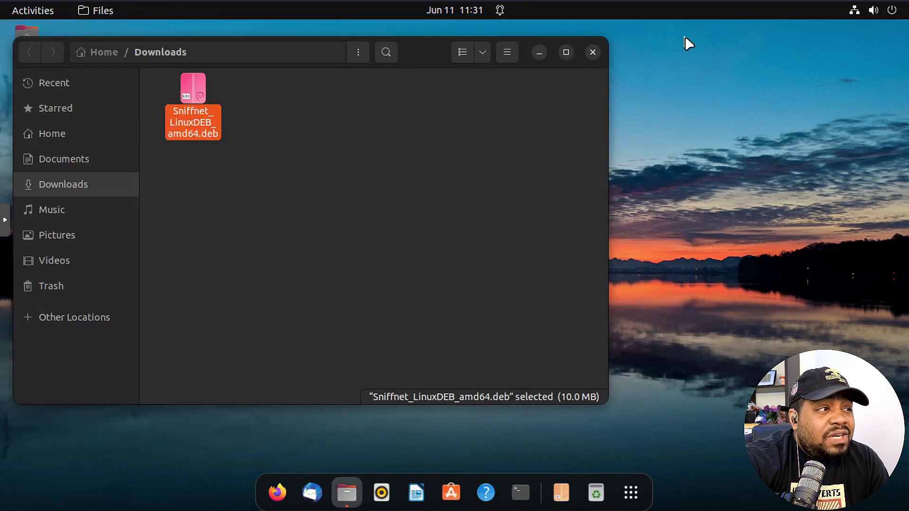
# Close the Downloads window and launch Sniffnet from the applications grid.
pyautogui.click(593, 52)
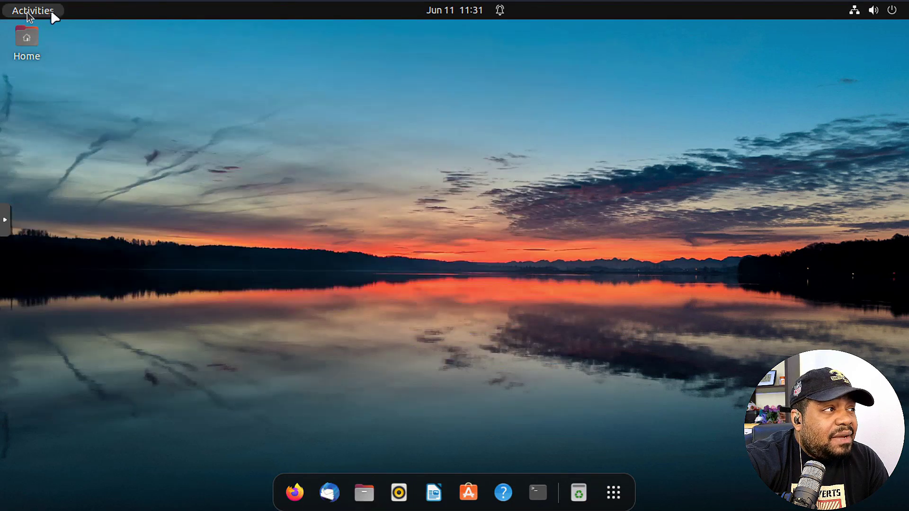
pyautogui.click(613, 492)
pyautogui.scroll(-1, 459, 303)
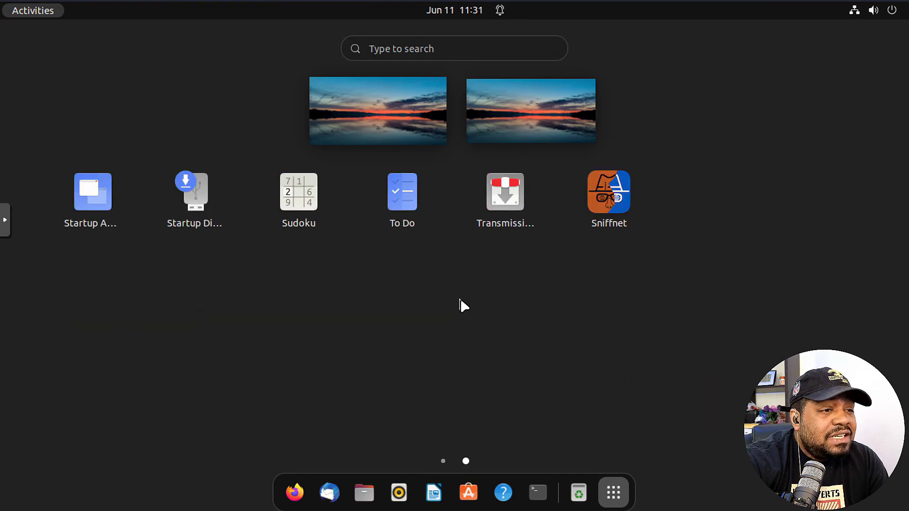
pyautogui.click(608, 199)
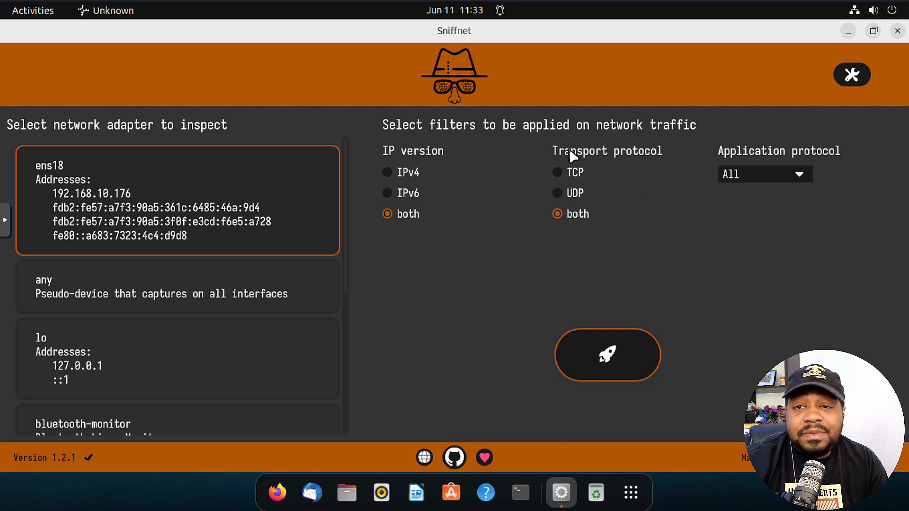
# Keep the application protocol filter on All with ens18 selected.
pyautogui.click(804, 177)
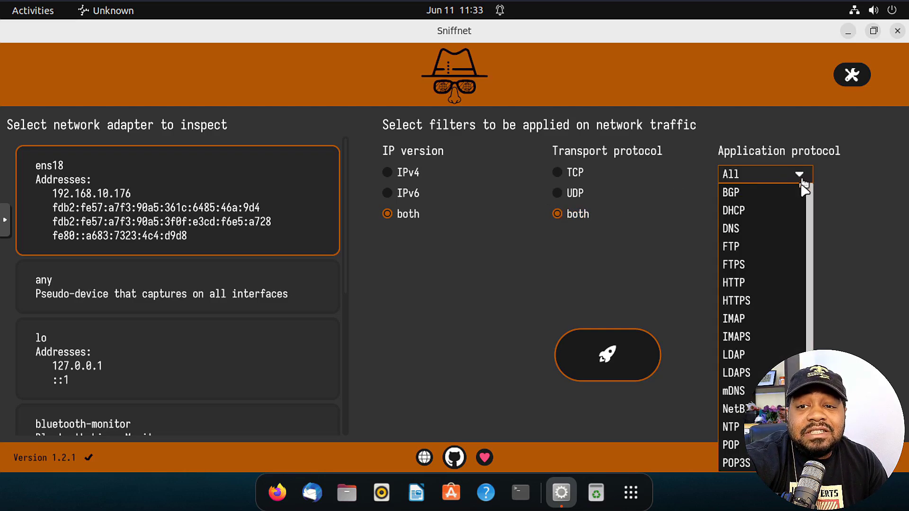
pyautogui.scroll(-1, 759, 257)
pyautogui.scroll(-3, 758, 257)
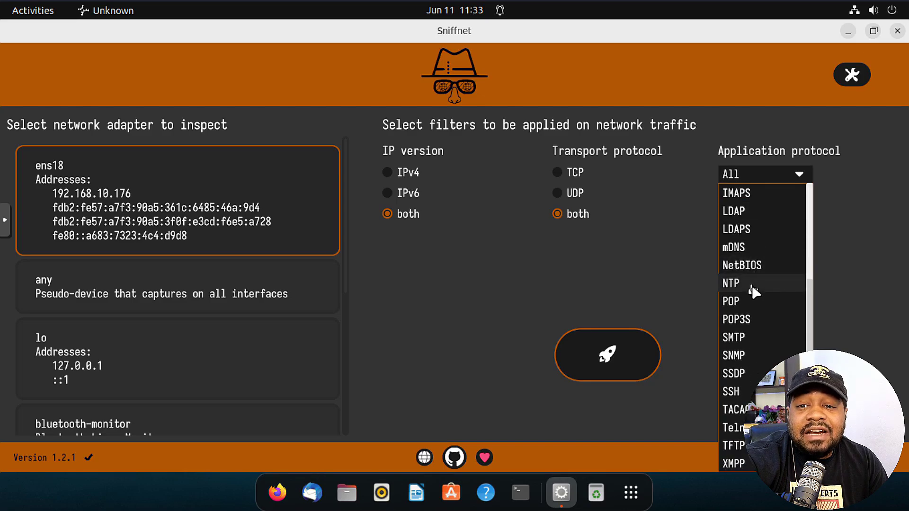
pyautogui.scroll(5, 752, 300)
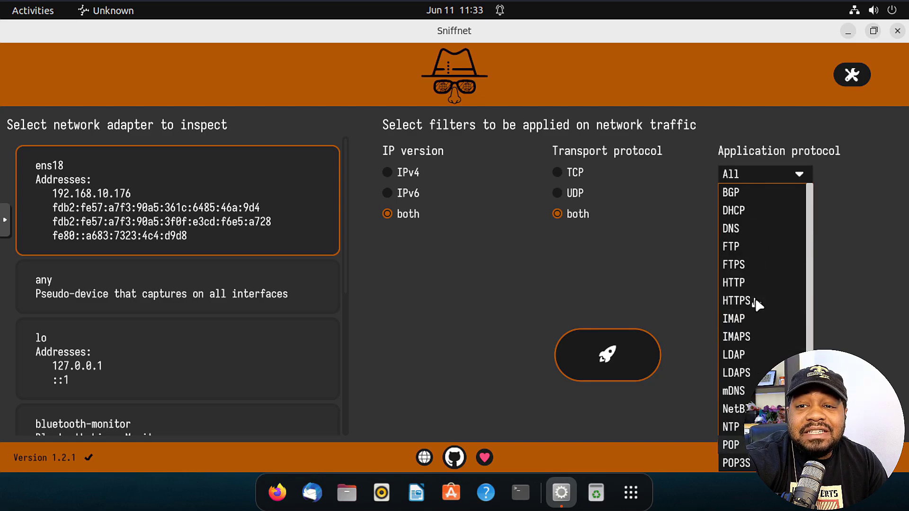
pyautogui.click(801, 176)
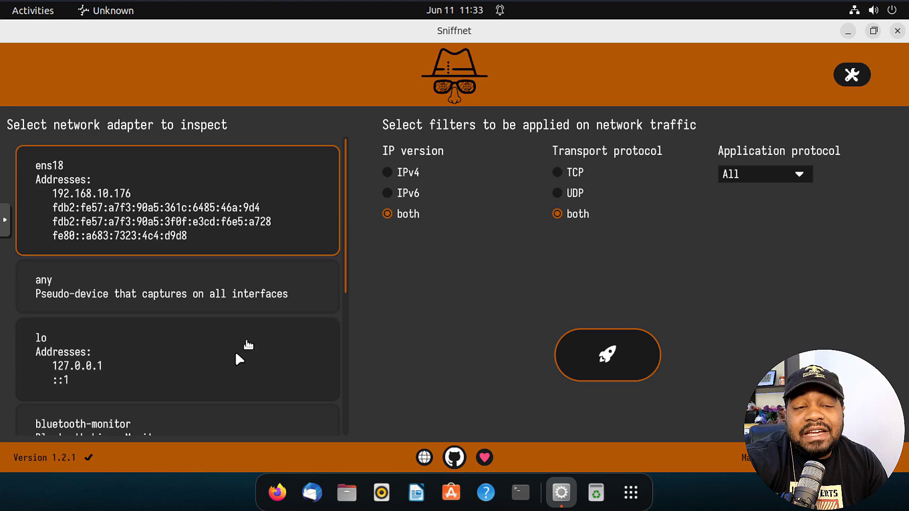
pyautogui.scroll(-5, 235, 355)
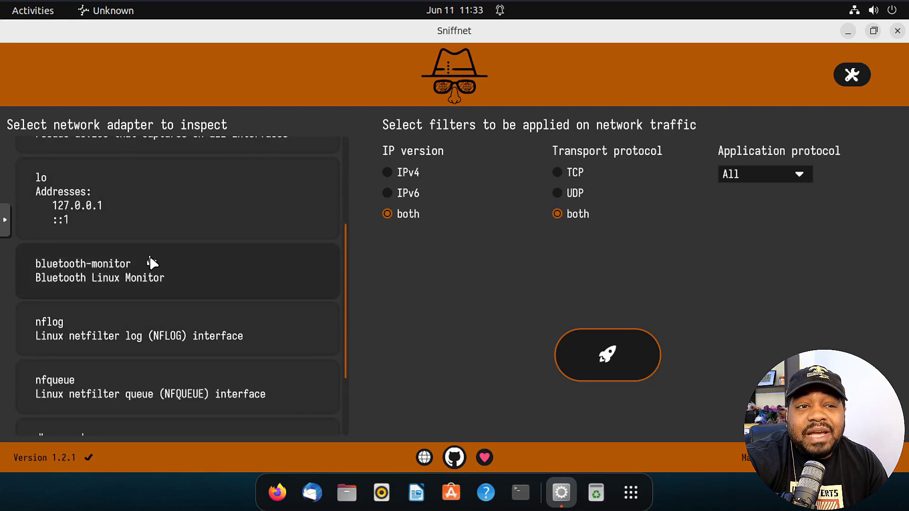
pyautogui.scroll(-3, 185, 279)
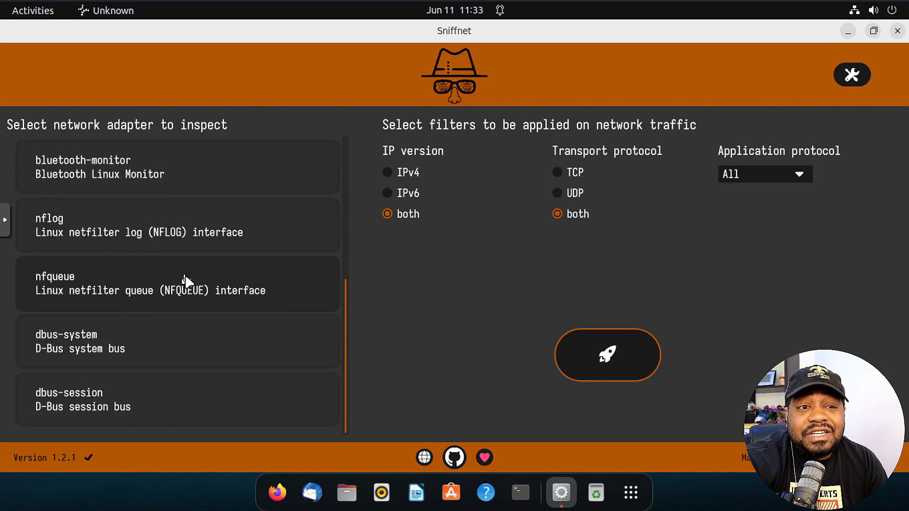
pyautogui.scroll(8, 222, 312)
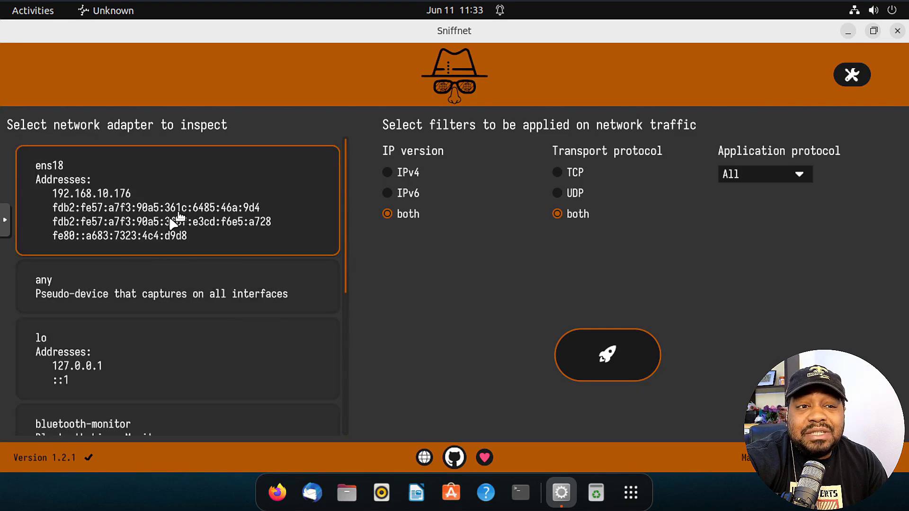
# Start capturing on ens18 and switch the overview to packets, then back to bytes.
pyautogui.click(609, 360)
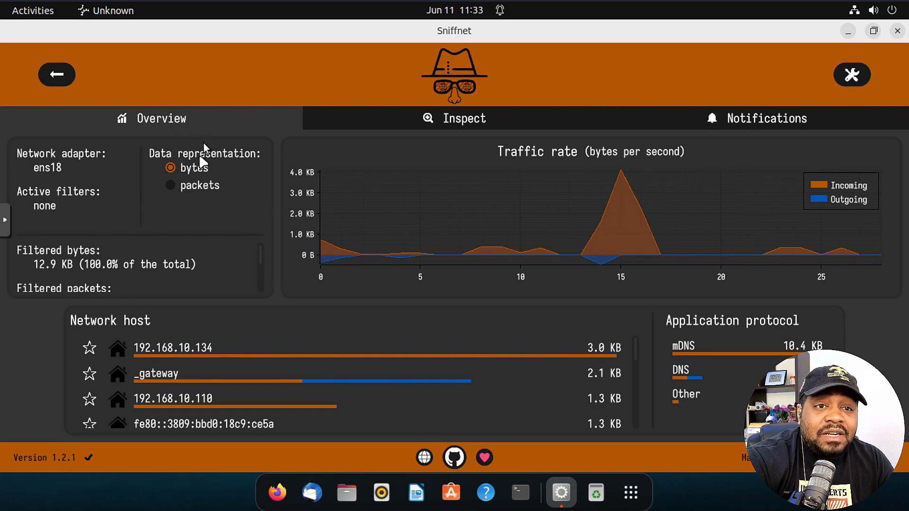
pyautogui.click(170, 185)
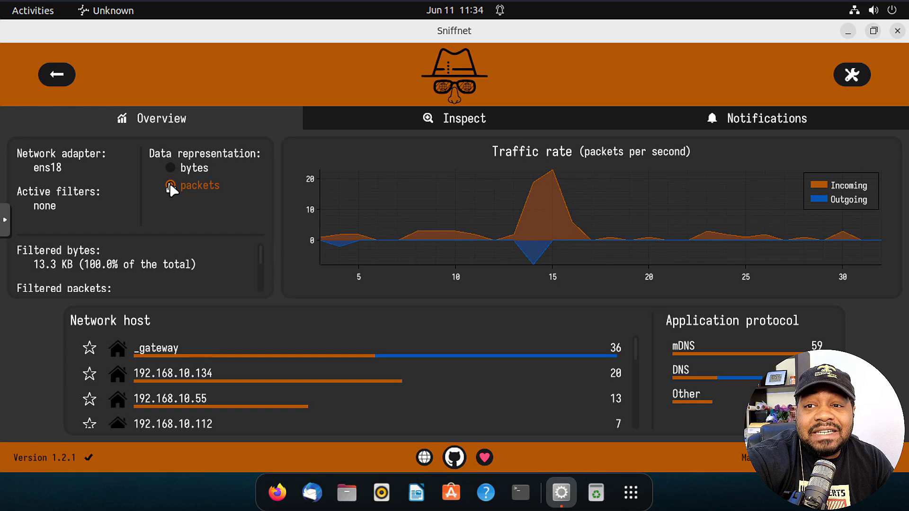
pyautogui.click(171, 172)
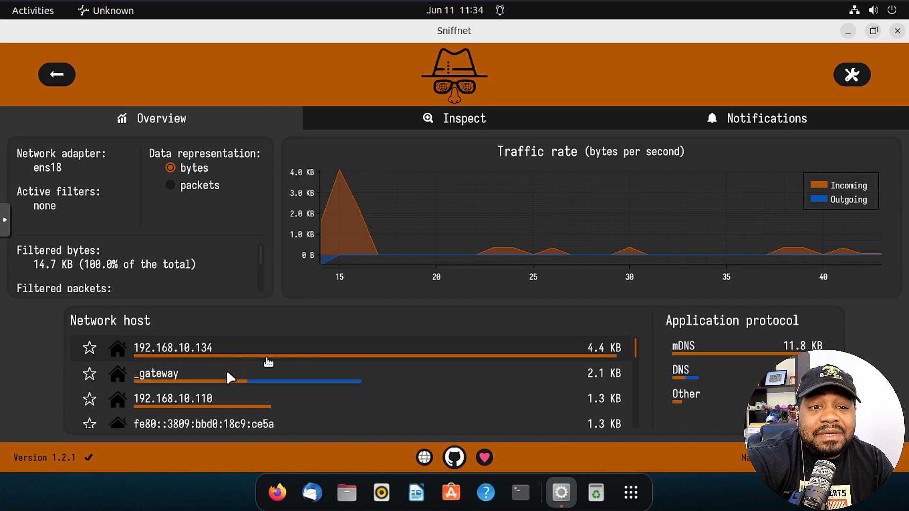
pyautogui.scroll(-4, 267, 379)
pyautogui.scroll(4, 269, 379)
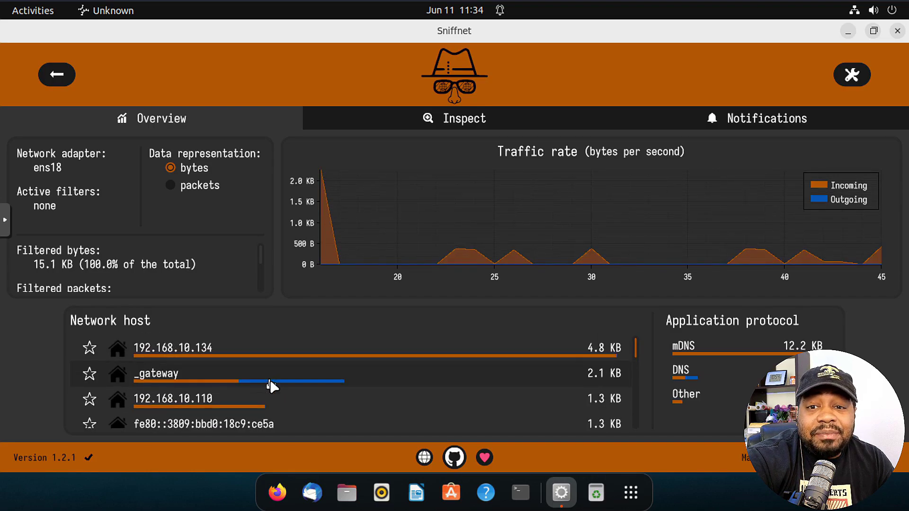
pyautogui.scroll(-3, 269, 379)
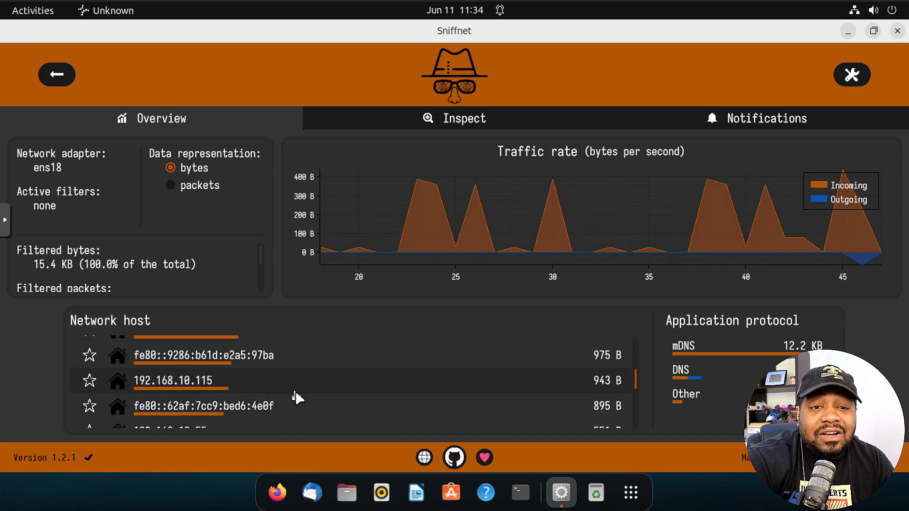
pyautogui.scroll(-3, 296, 390)
pyautogui.scroll(-1, 295, 391)
pyautogui.scroll(6, 295, 390)
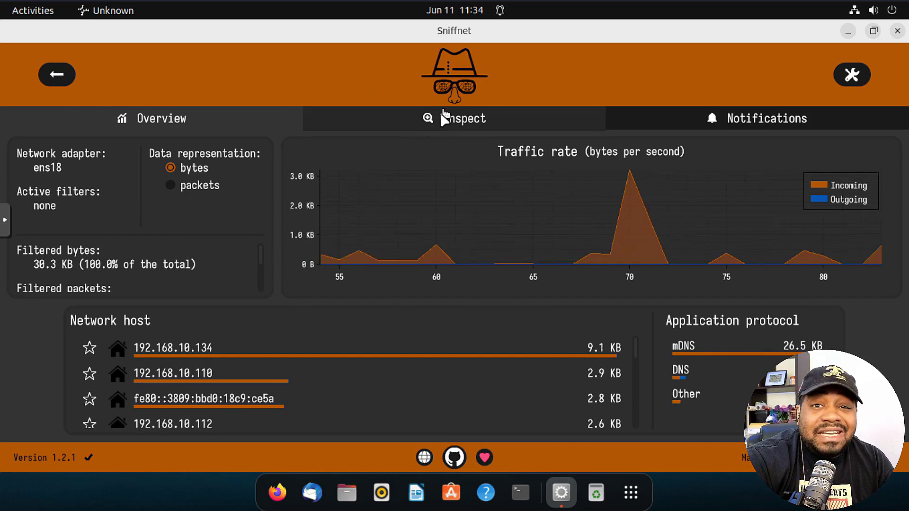
# View the Inspect table of 51 connections sorted by most recent.
pyautogui.click(461, 126)
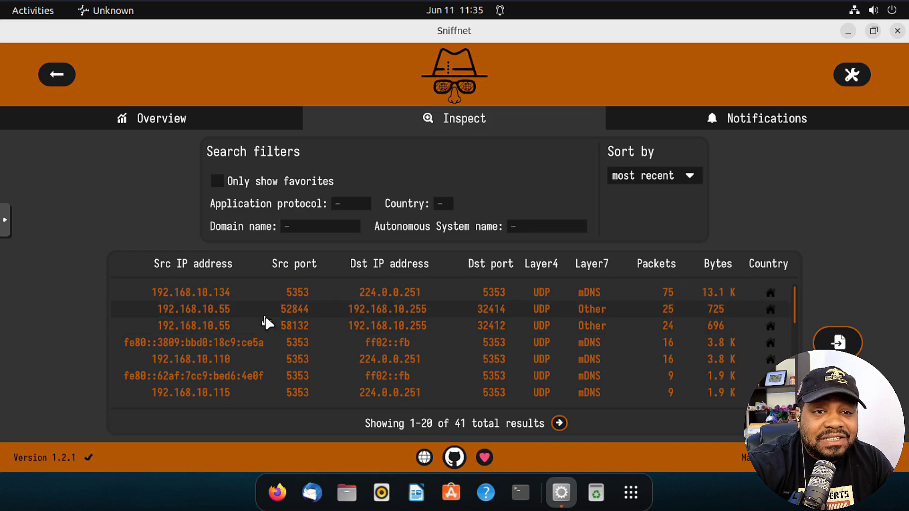
pyautogui.scroll(-5, 280, 322)
pyautogui.scroll(5, 477, 354)
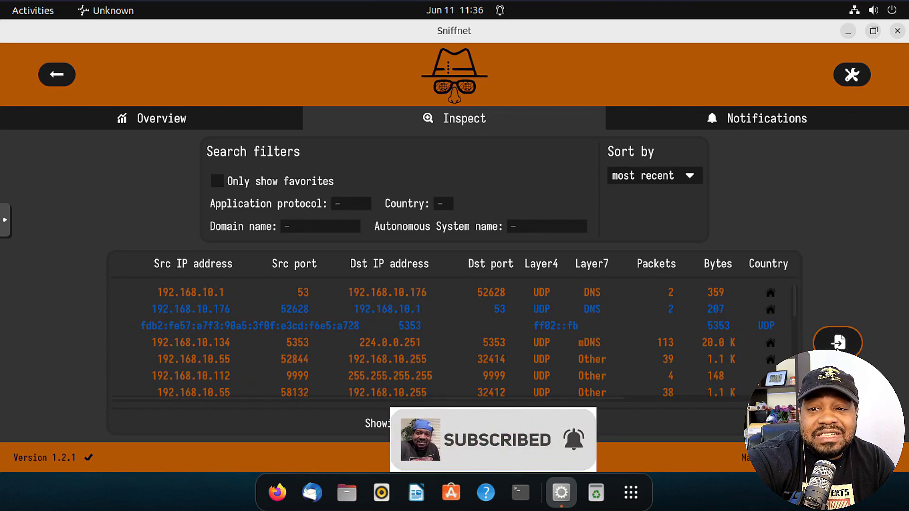
# Open report.txt from the Inspect page in Text Editor and look through its connections.
pyautogui.click(836, 342)
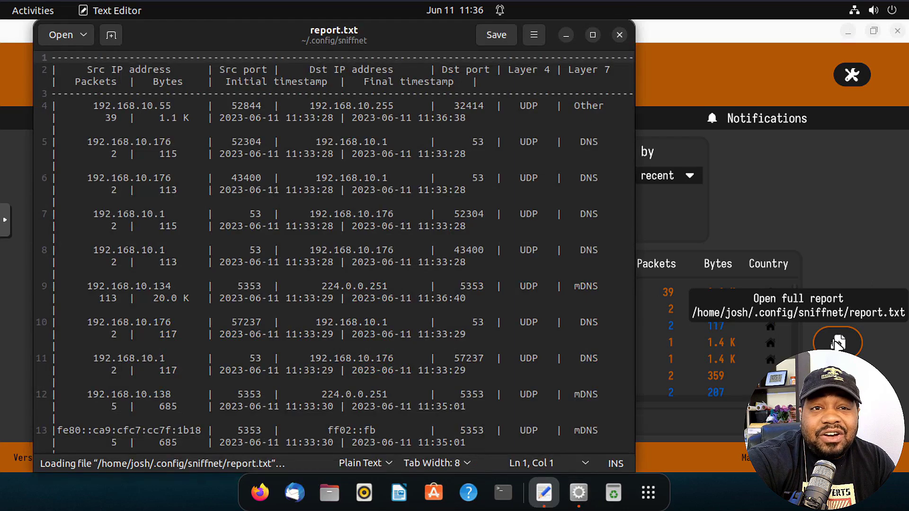
pyautogui.scroll(-10, 313, 250)
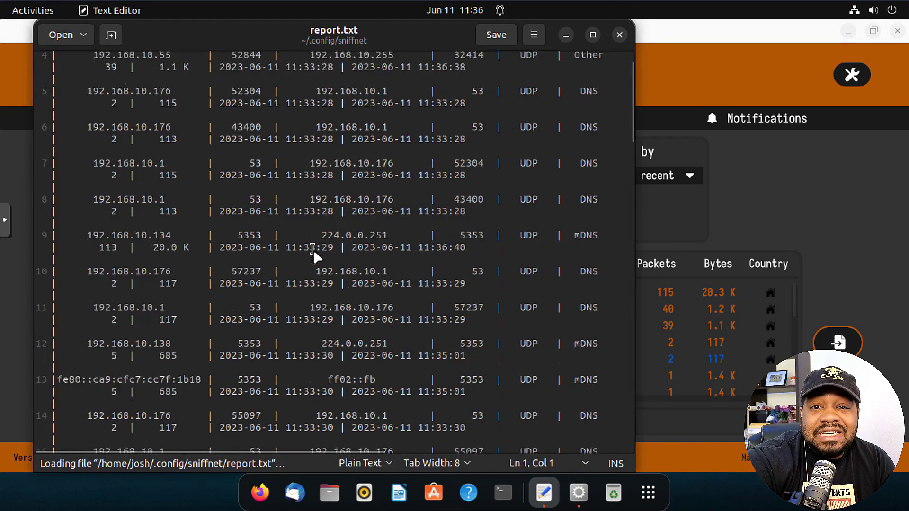
pyautogui.scroll(10, 319, 259)
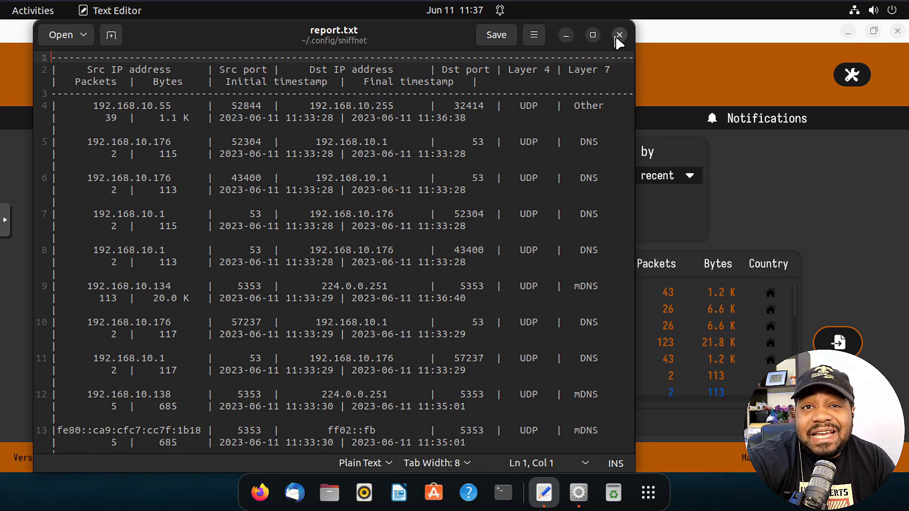
# Close report.txt, go to the Notifications page, and open Settings showing 60 % volume.
pyautogui.click(619, 35)
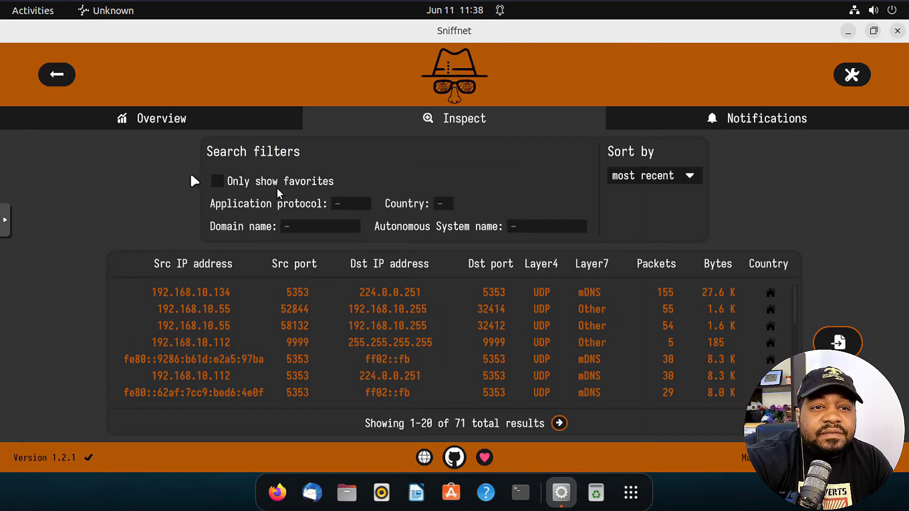
pyautogui.click(744, 124)
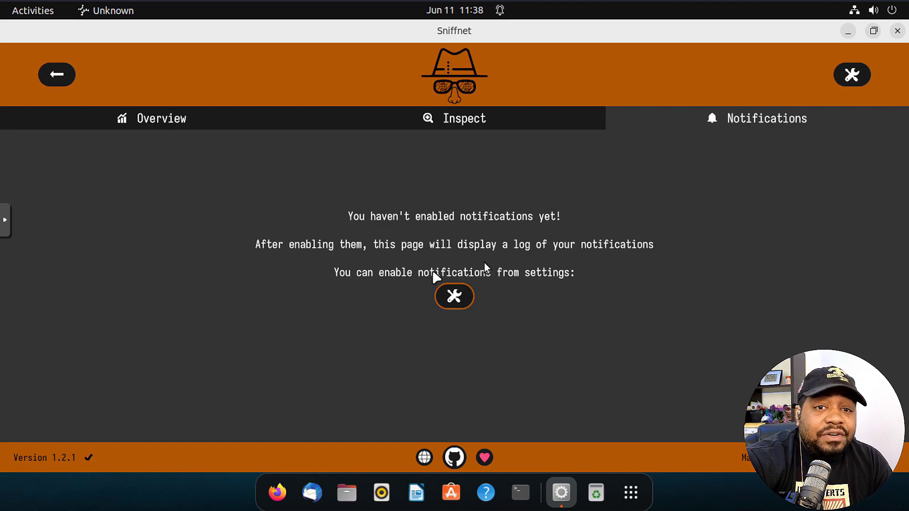
pyautogui.click(454, 298)
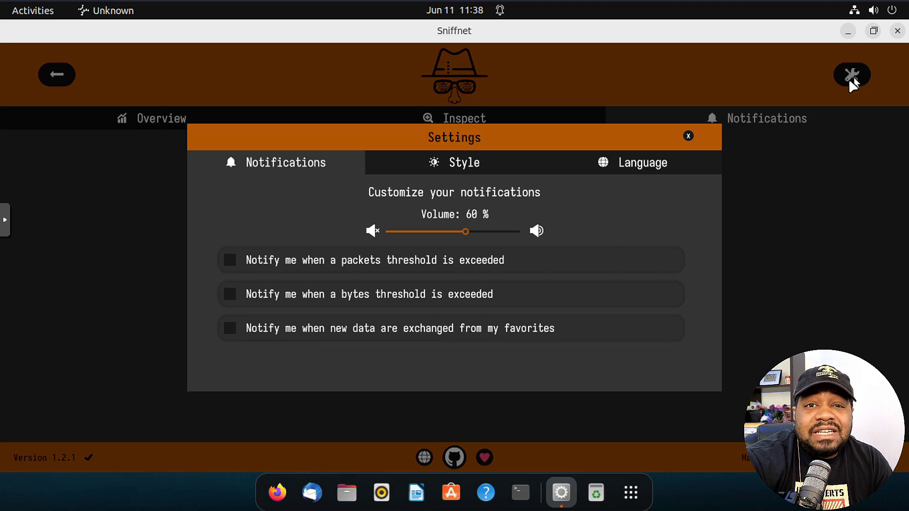
# Apply the Deep Sea theme, then look over the Language and Notifications settings.
pyautogui.click(462, 164)
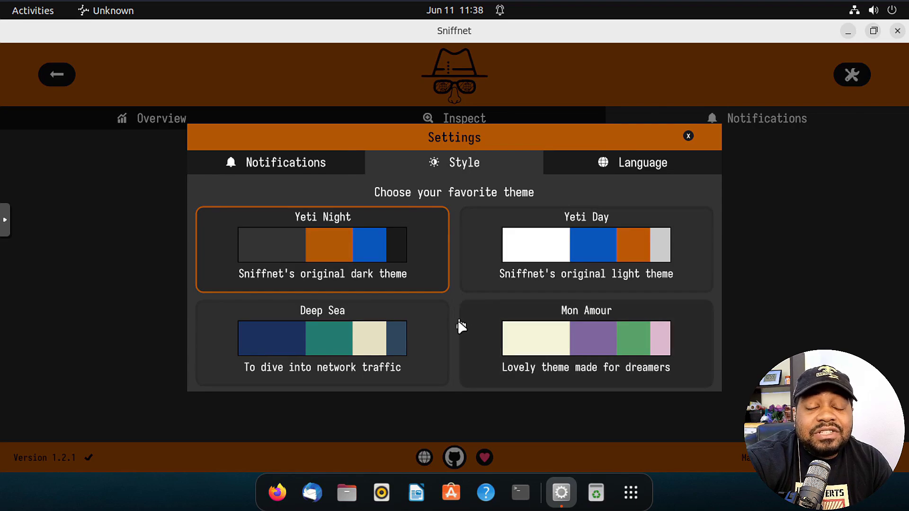
pyautogui.click(326, 339)
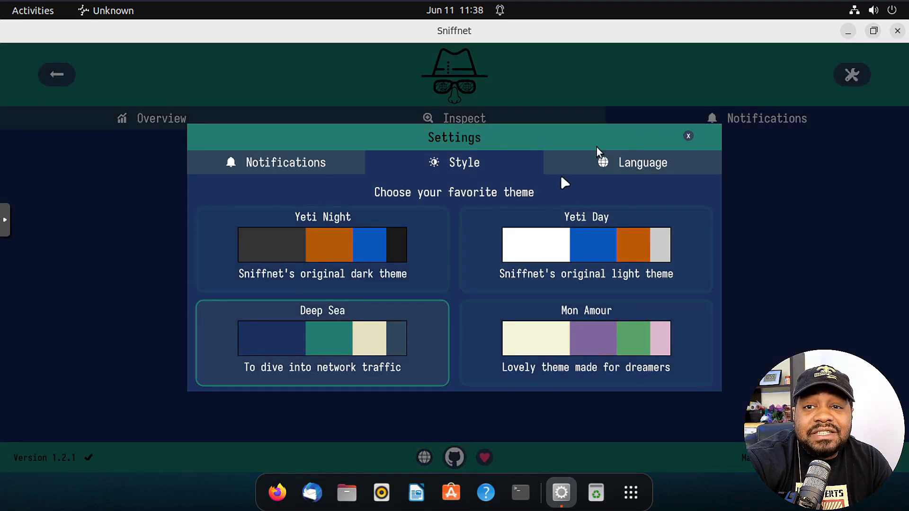
pyautogui.click(650, 165)
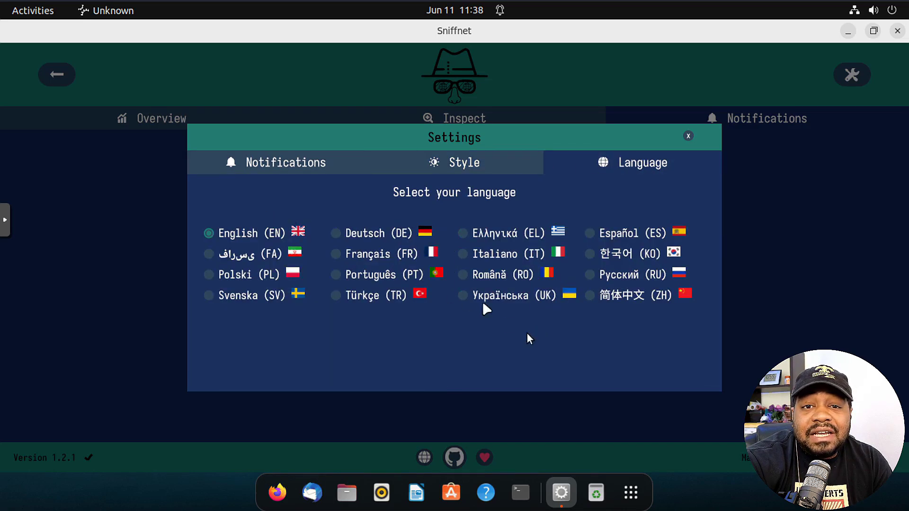
pyautogui.click(450, 167)
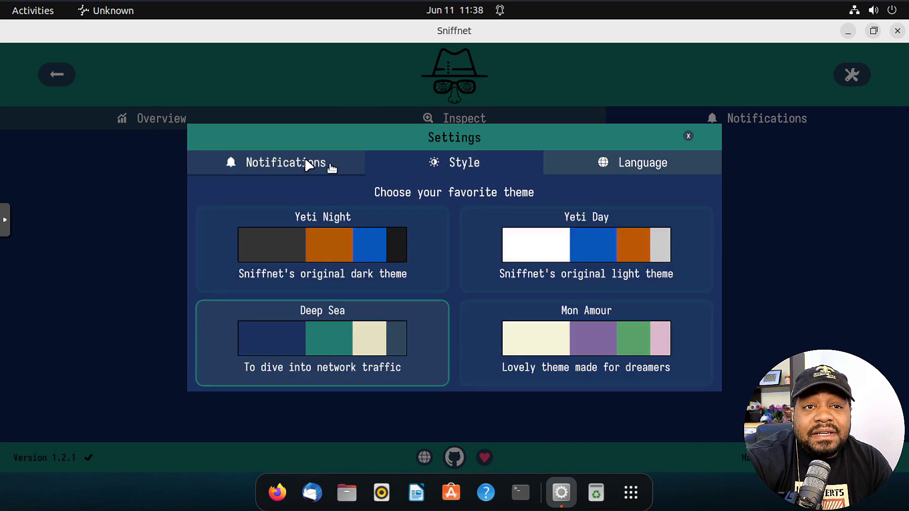
pyautogui.click(310, 163)
# Turn the packets threshold alert on and back off, then close Settings.
pyautogui.click(688, 136)
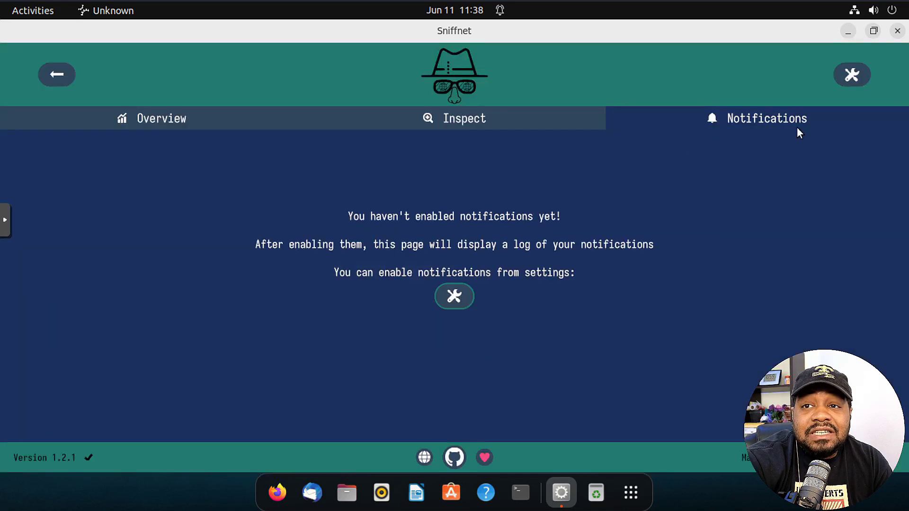
pyautogui.click(844, 76)
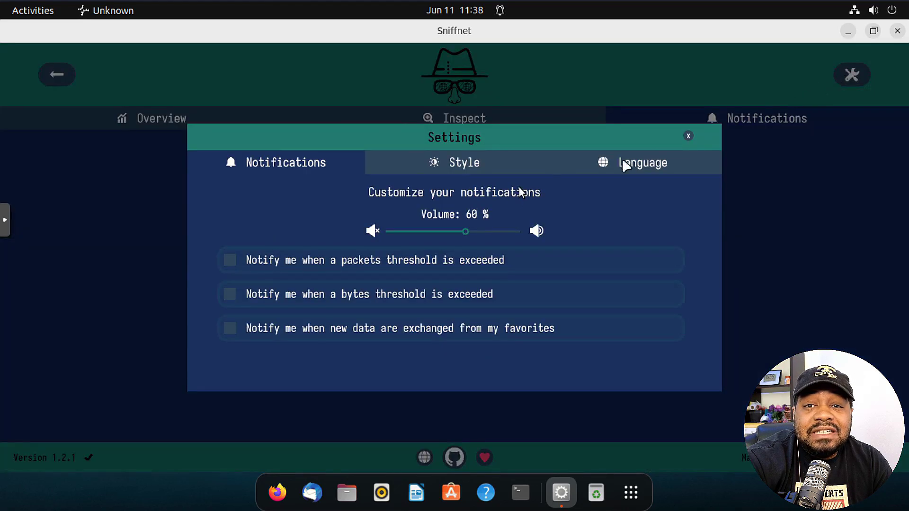
pyautogui.click(230, 259)
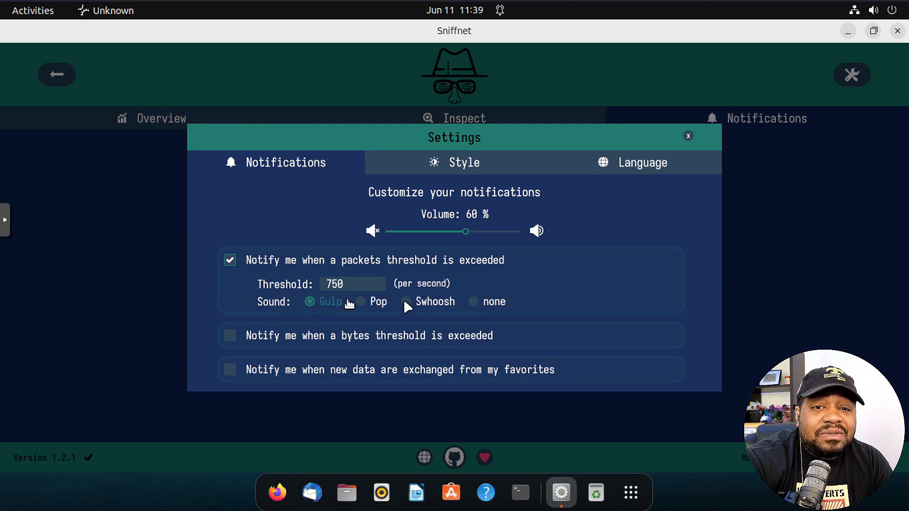
pyautogui.click(230, 260)
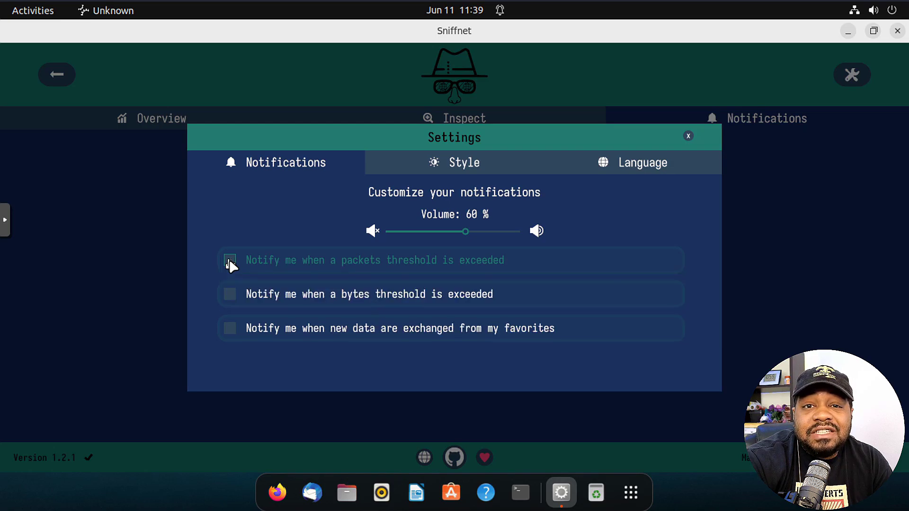
pyautogui.click(688, 136)
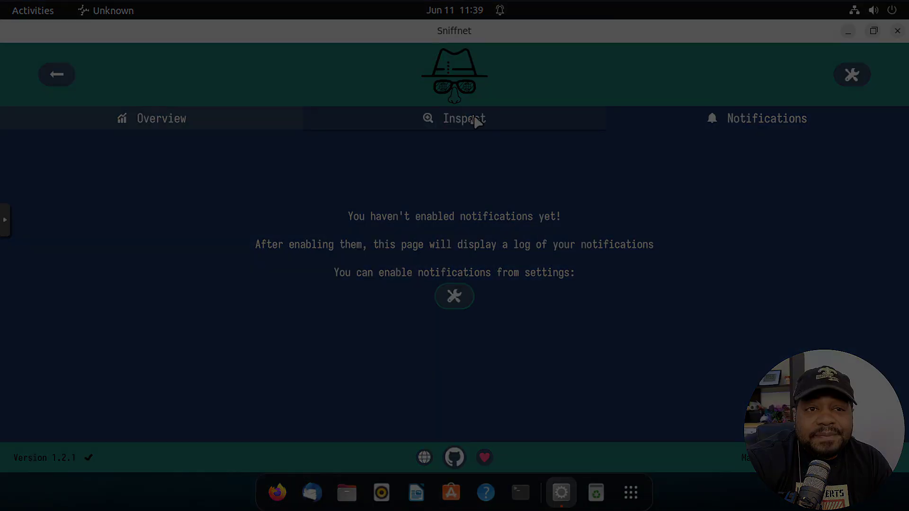